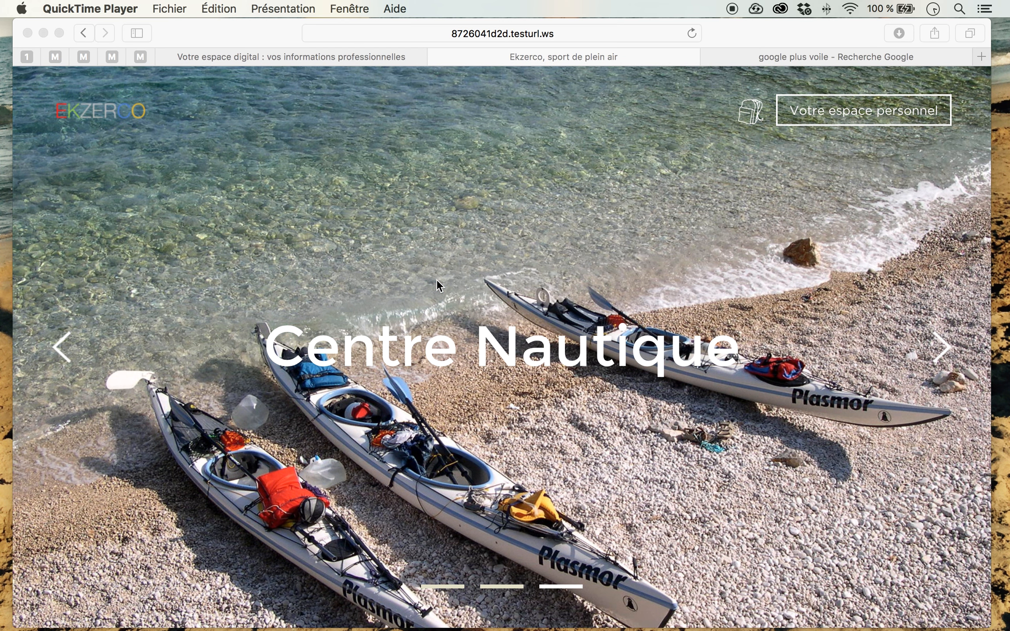
# Step: Open the form for creating a new bookable activity in the professional space
pyautogui.click(334, 57)
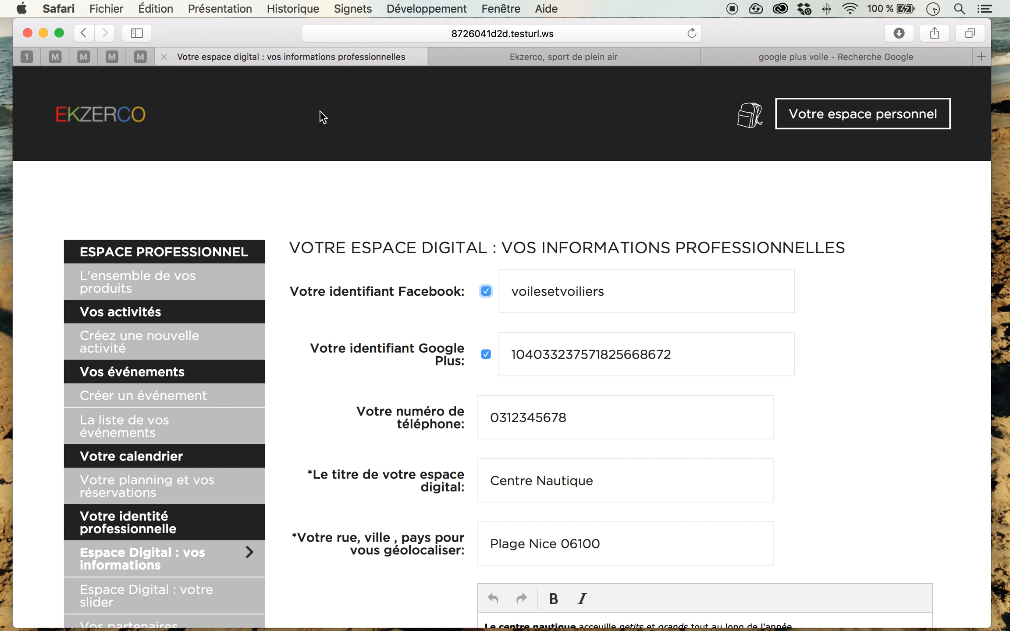
pyautogui.scroll(-2, 287, 197)
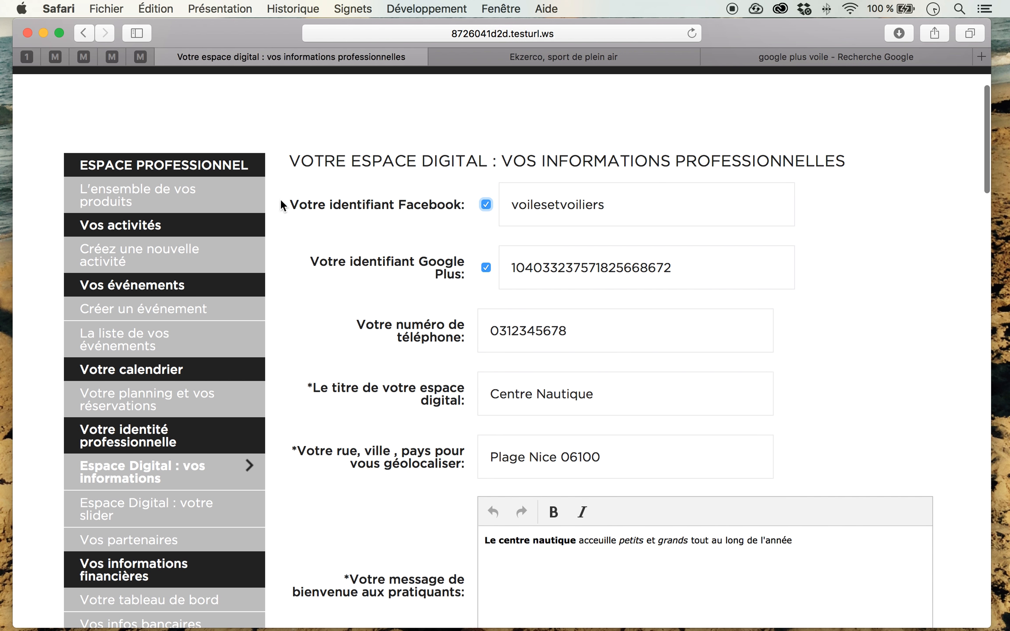
pyautogui.click(142, 248)
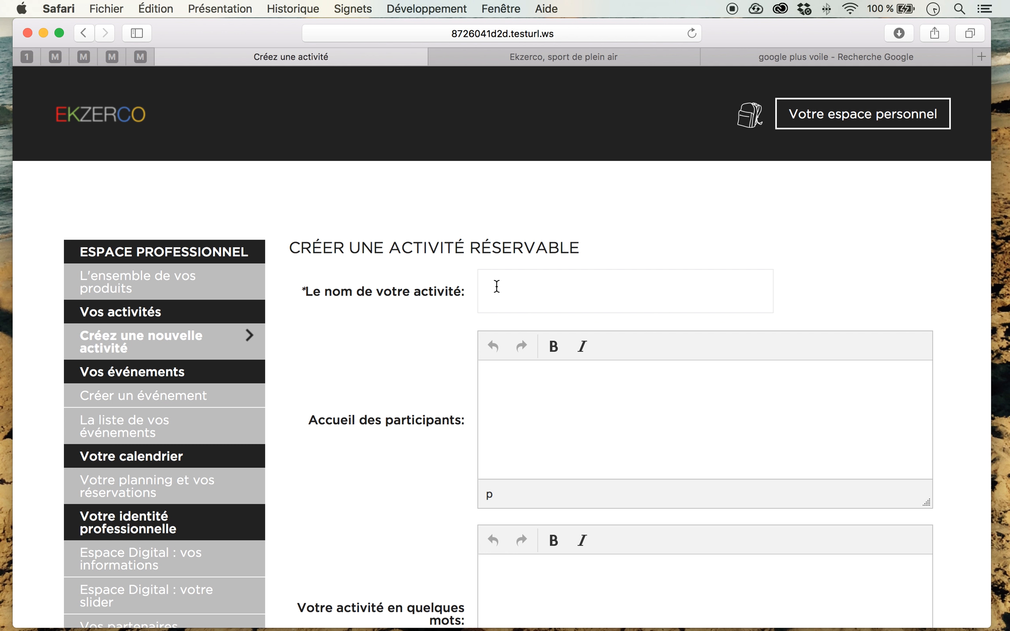
# Step: Name the new activity "Session hebdo voile"
pyautogui.write('S')
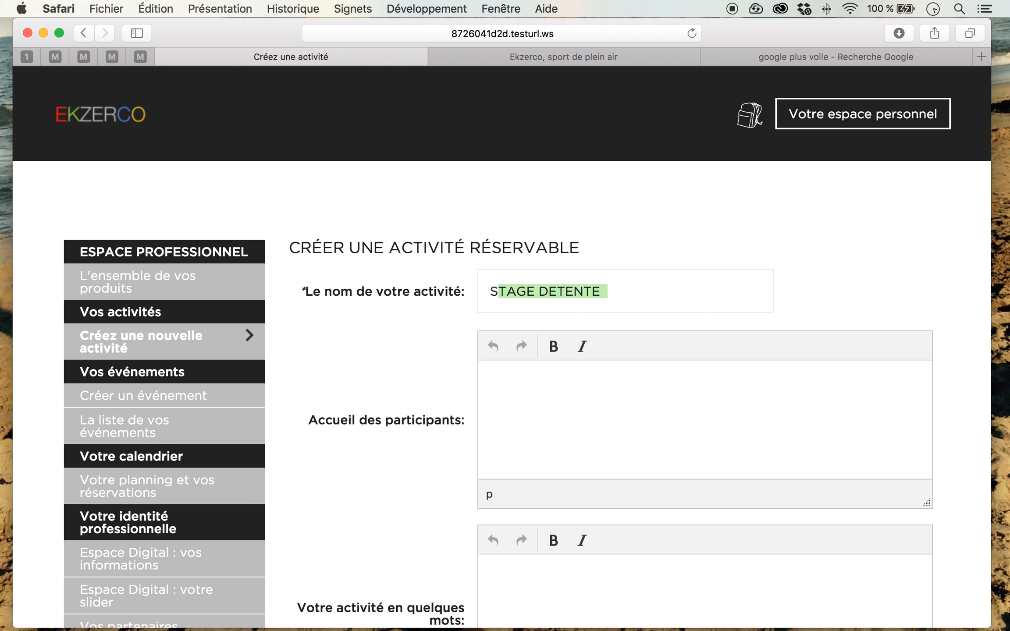
pyautogui.write('ess')
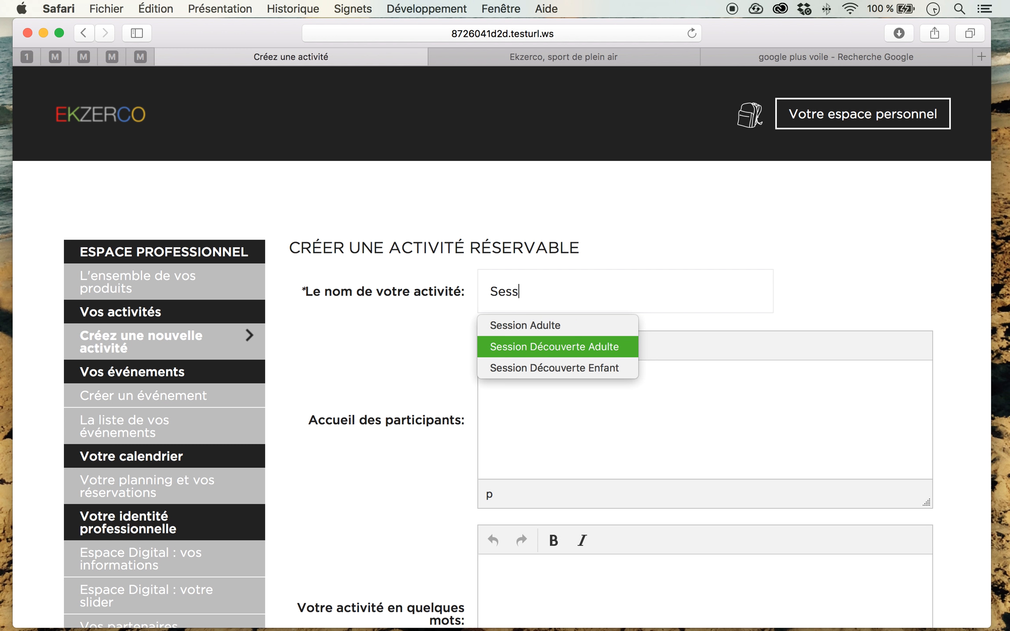
pyautogui.write('ionh')
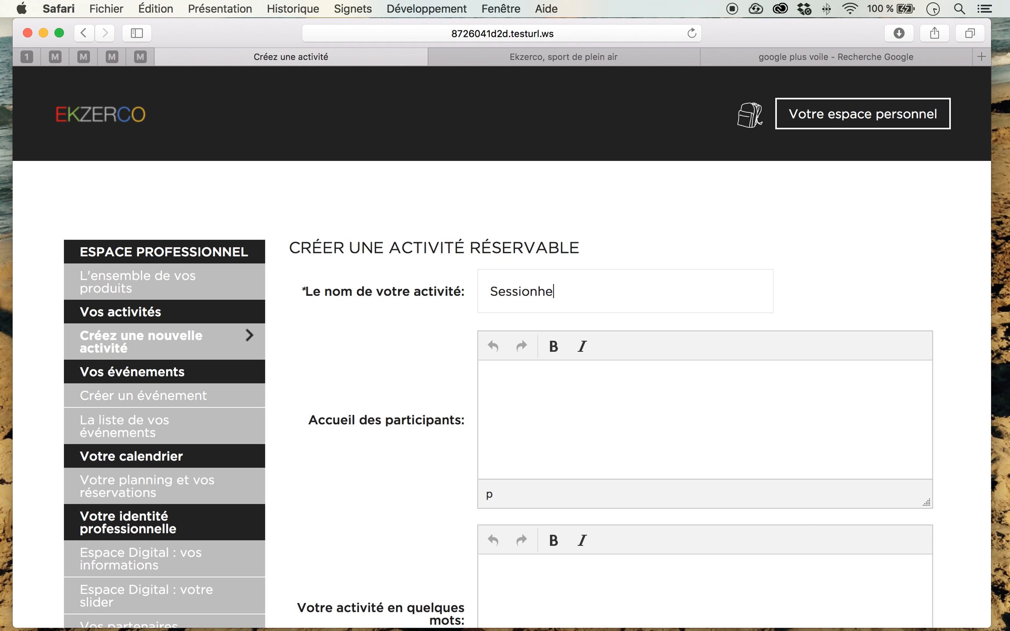
pyautogui.press('BackSpace')
pyautogui.write('hebdo voile')
pyautogui.click(521, 397)
pyautogui.scroll(-2, 522, 398)
pyautogui.scroll(-3, 521, 397)
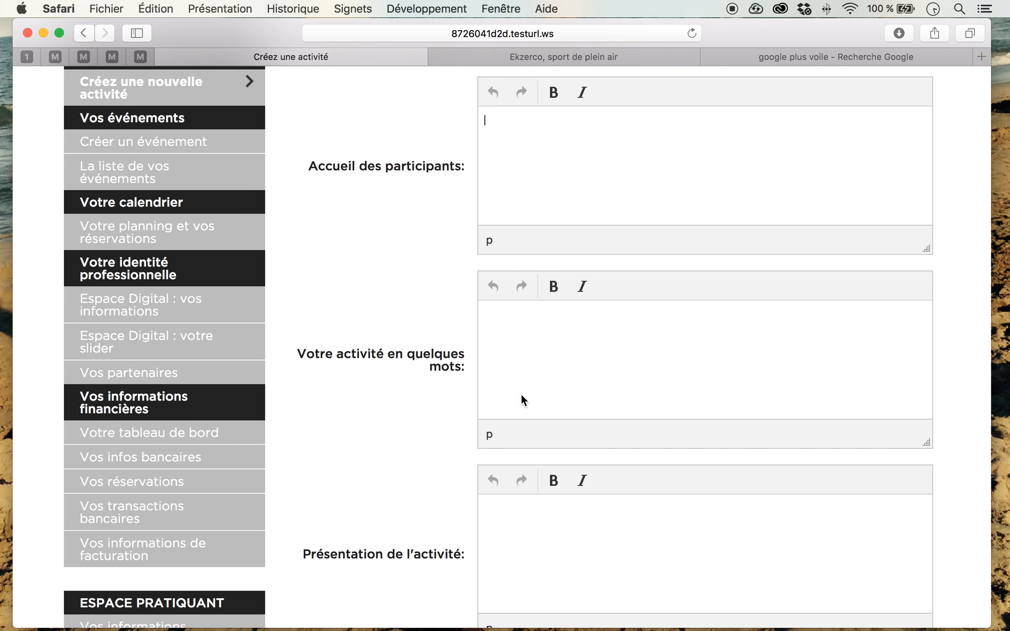
# Step: Open the Cours Débutant activity page from the Passion Nautique section of the public site and examine its presentation and participant information
pyautogui.click(576, 58)
pyautogui.press('super+r')
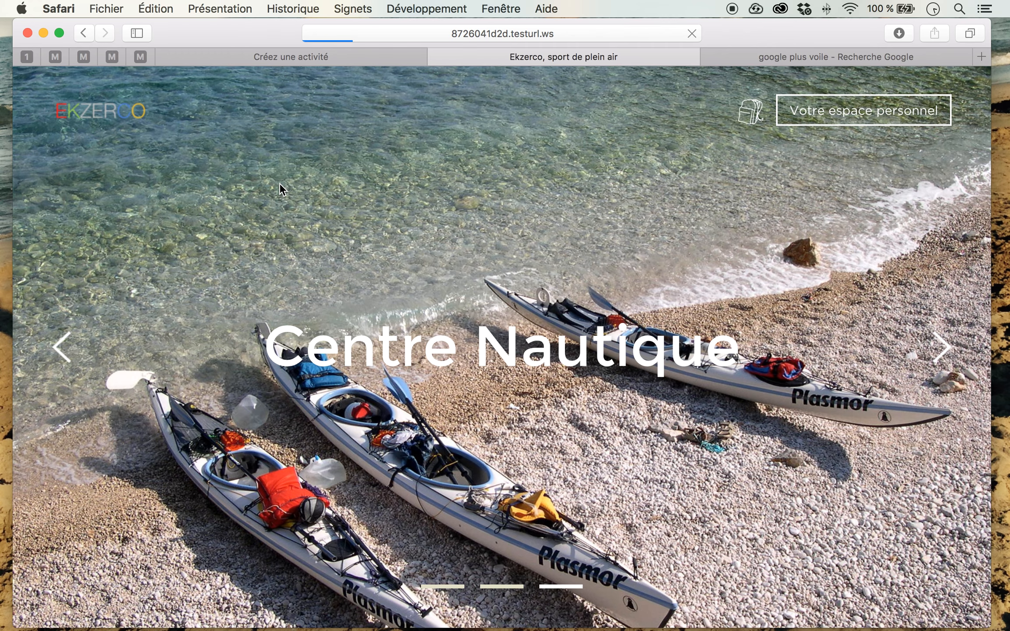
pyautogui.scroll(-15, 279, 184)
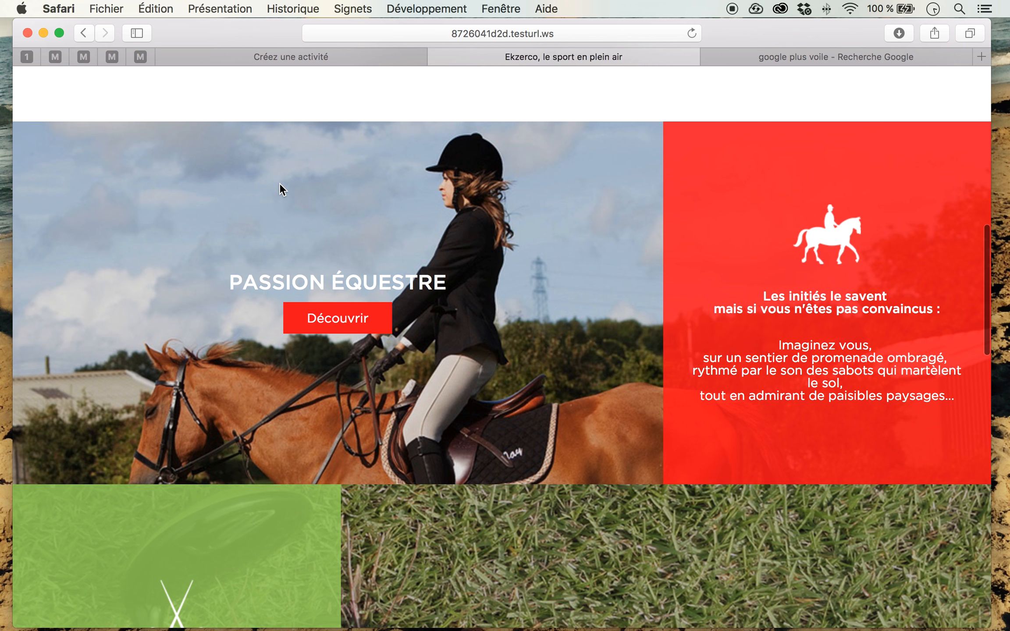
pyautogui.scroll(-10, 280, 183)
pyautogui.click(319, 335)
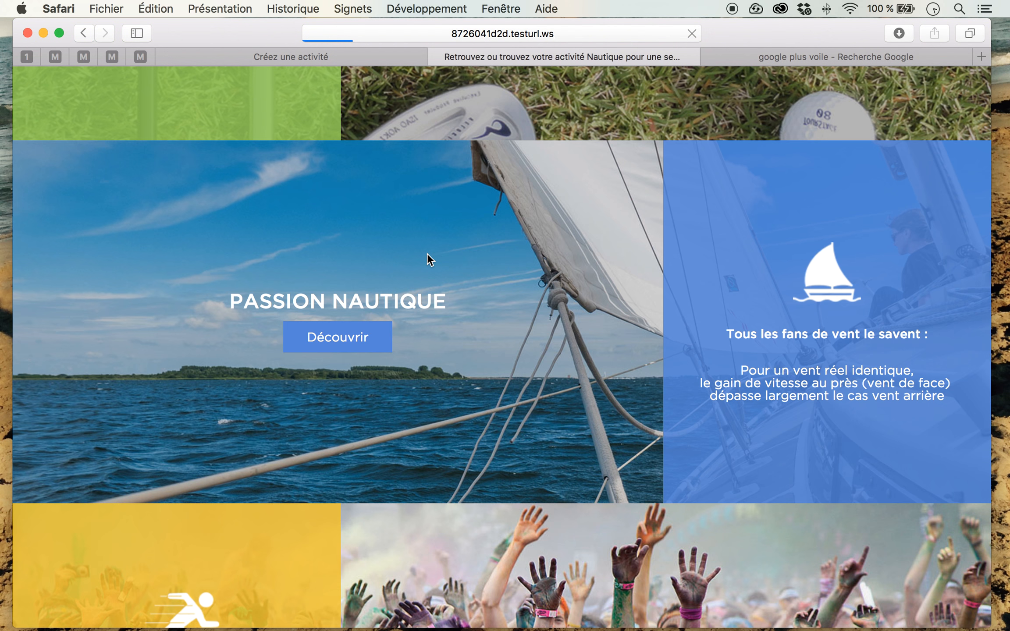
pyautogui.scroll(-20, 428, 253)
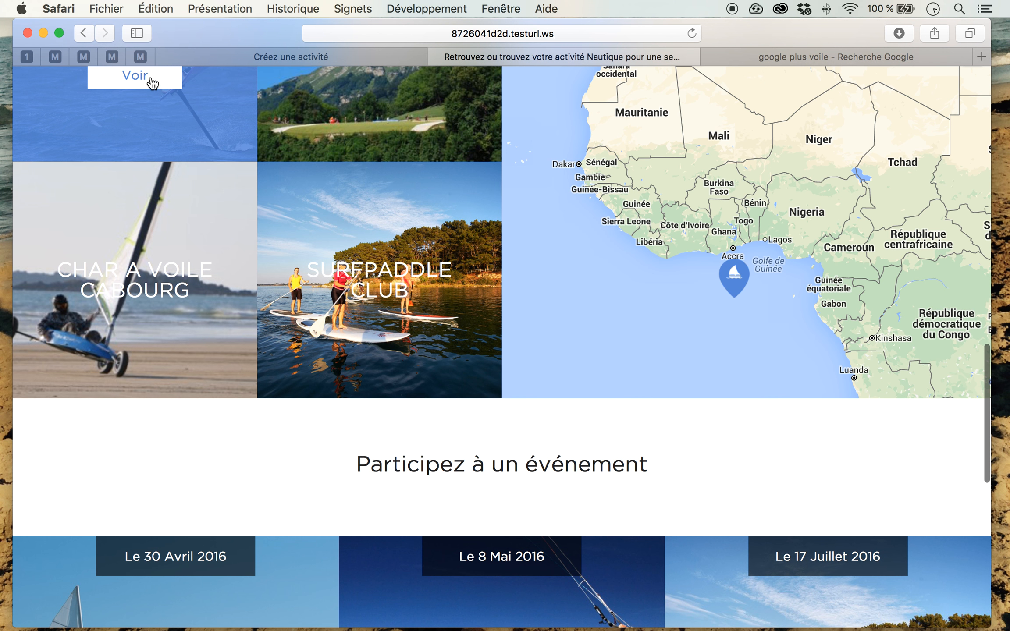
pyautogui.click(148, 79)
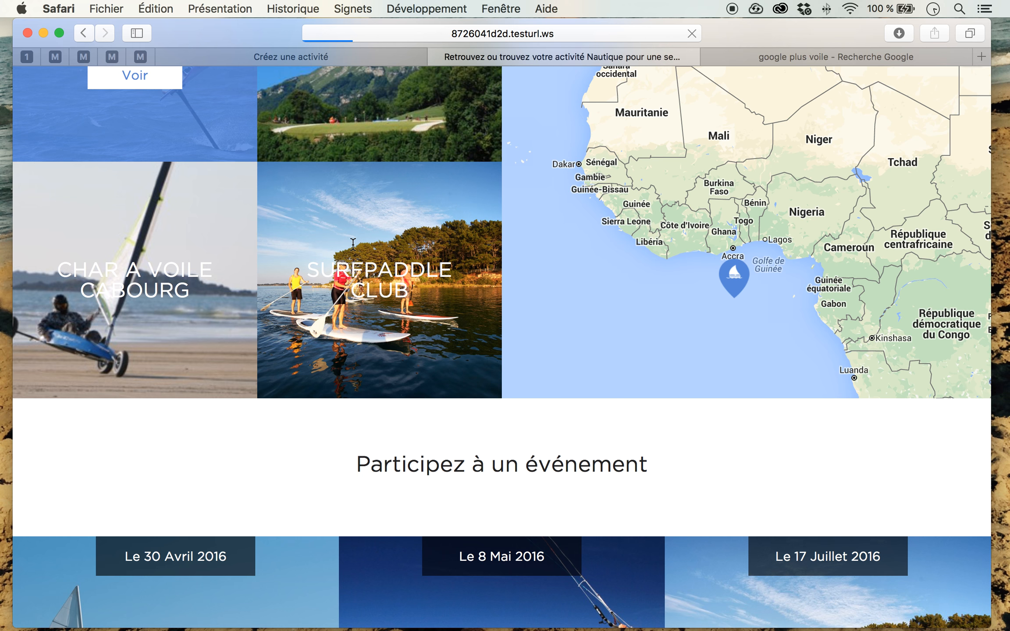
pyautogui.scroll(-10, 353, 244)
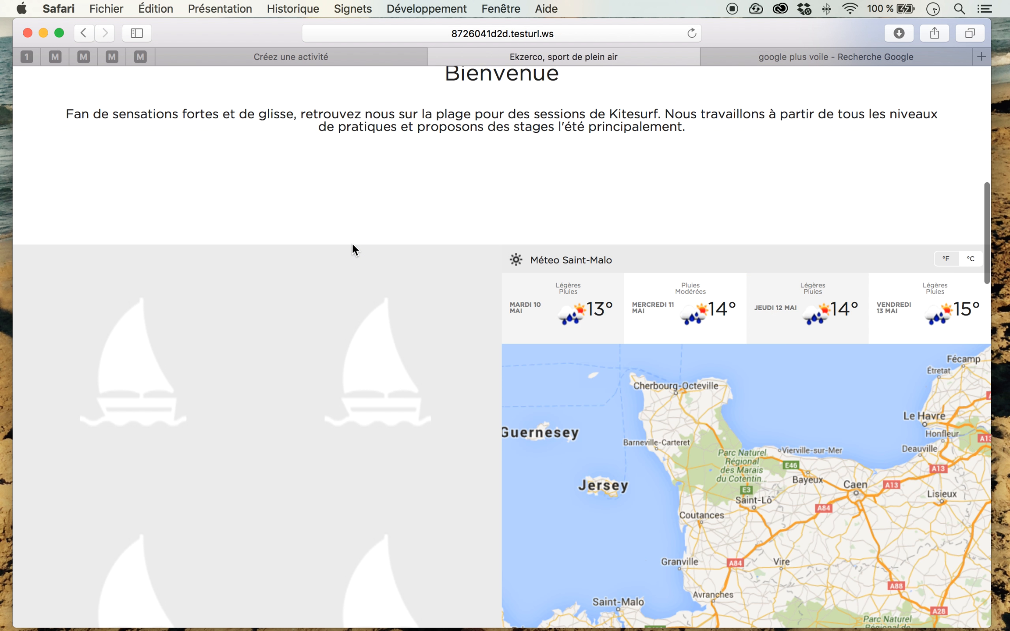
pyautogui.scroll(-3, 353, 244)
pyautogui.click(146, 316)
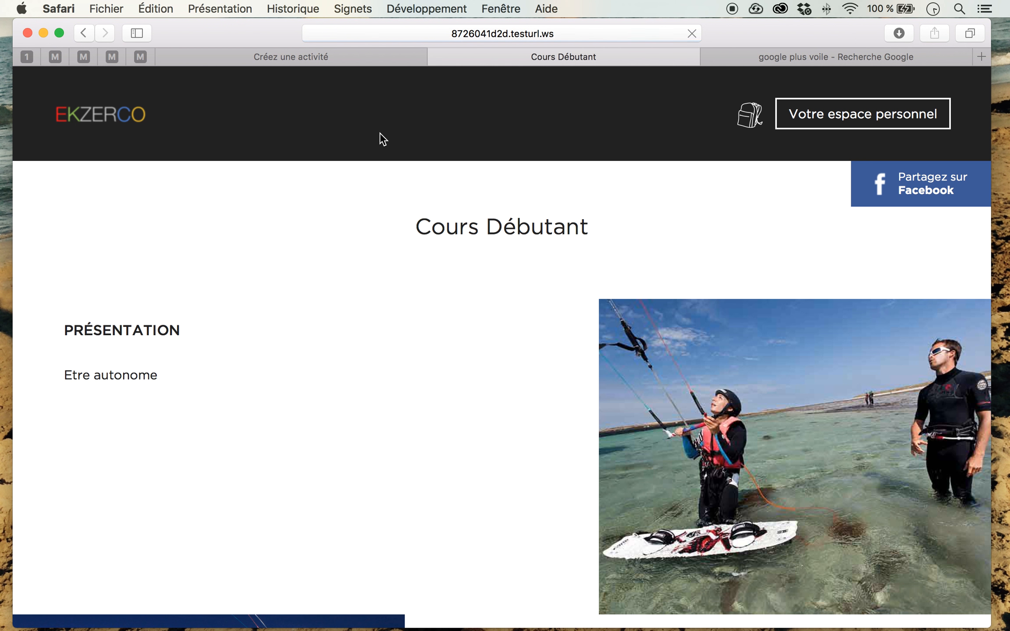
pyautogui.scroll(-2, 365, 209)
pyautogui.scroll(-3, 365, 211)
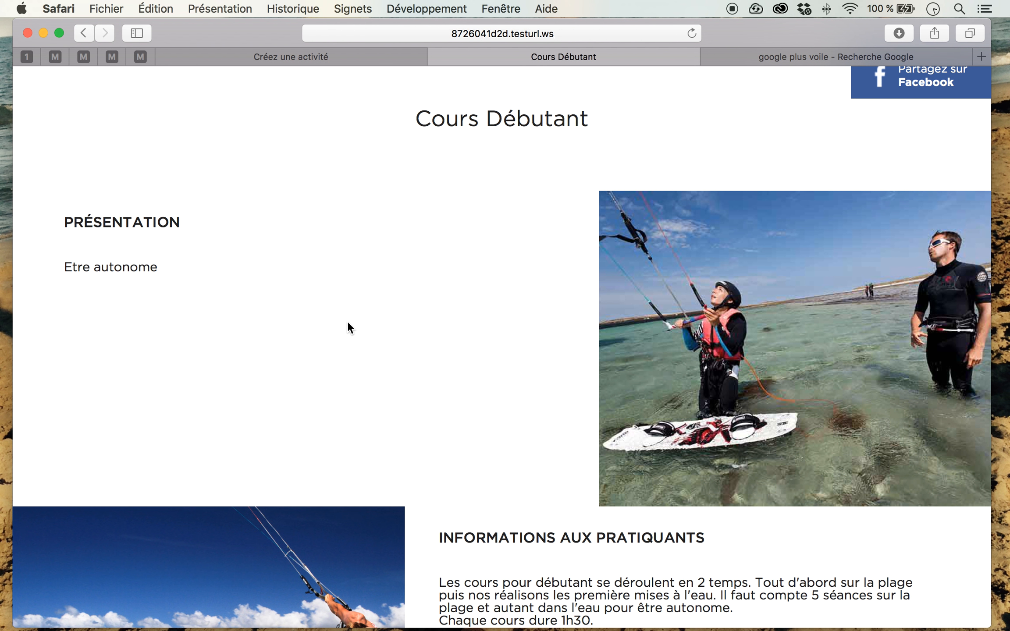
pyautogui.scroll(-5, 348, 321)
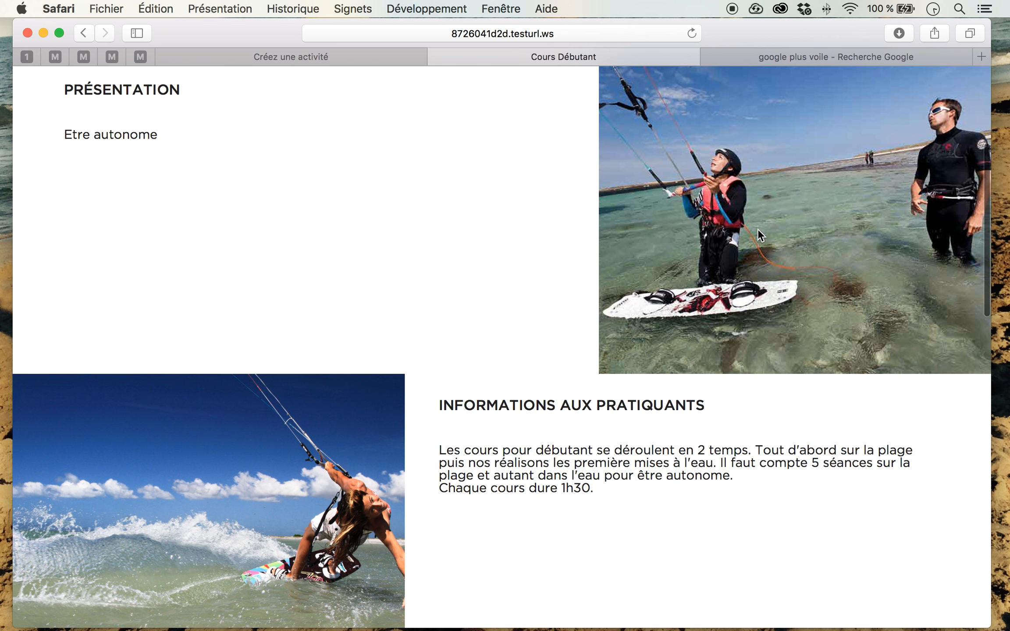
pyautogui.scroll(4, 757, 229)
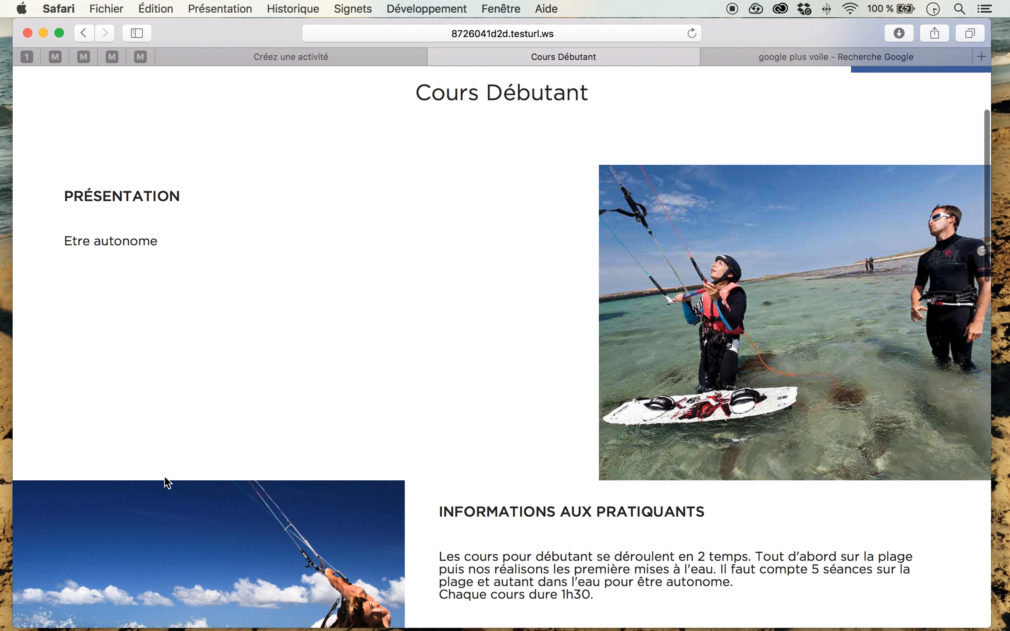
# Step: Enter "Les pratiquants sont tenus de se présenter à l'acceuil 10 minutes avant l'heure du cours." as the new activity's participant welcome text
pyautogui.click(295, 60)
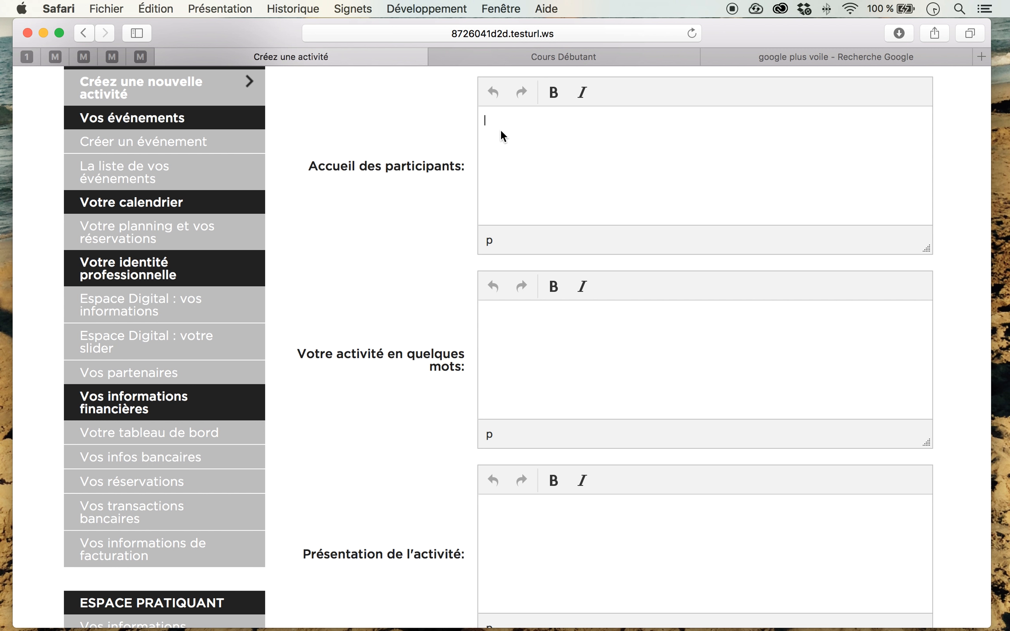
pyautogui.write('LEs pratiquants sont tenus d')
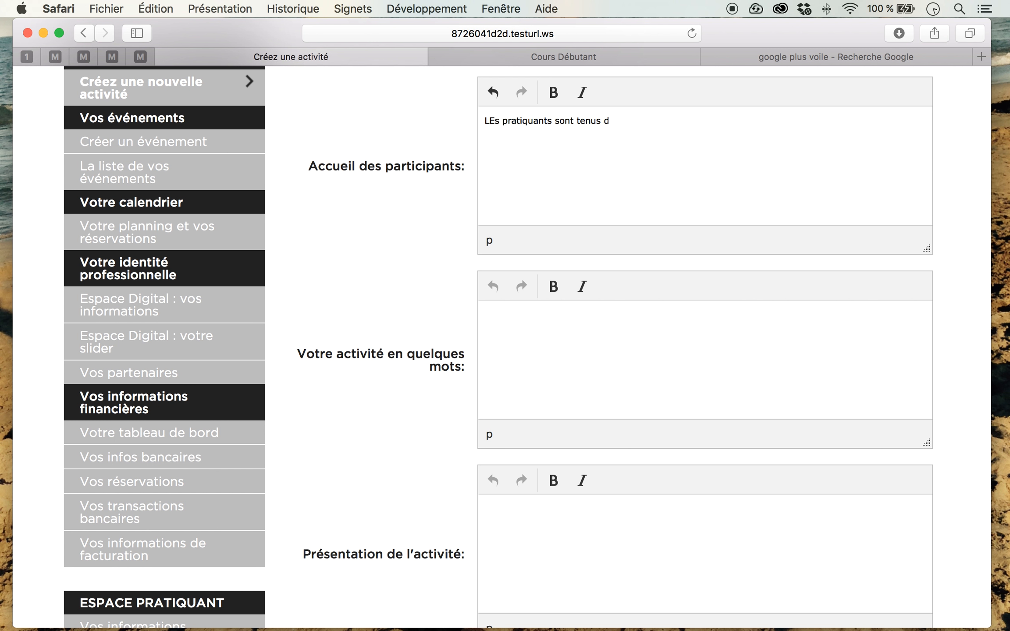
pyautogui.write("e se présenter à l'acceuil ")
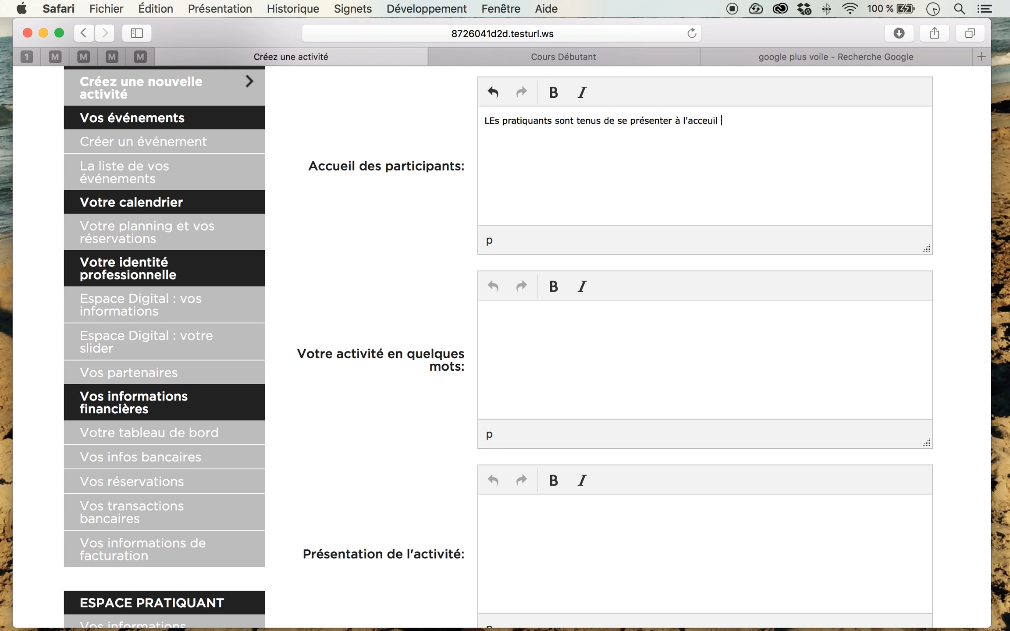
pyautogui.write("10 minutes avant l'heure du cours.")
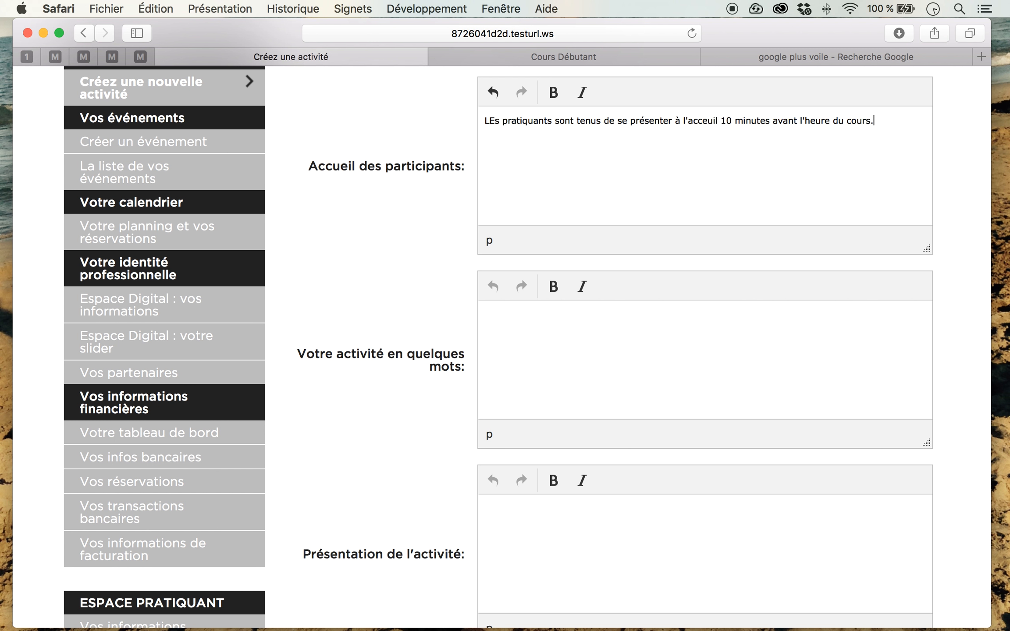
pyautogui.click(496, 120)
pyautogui.press('BackSpace')
pyautogui.write('e')
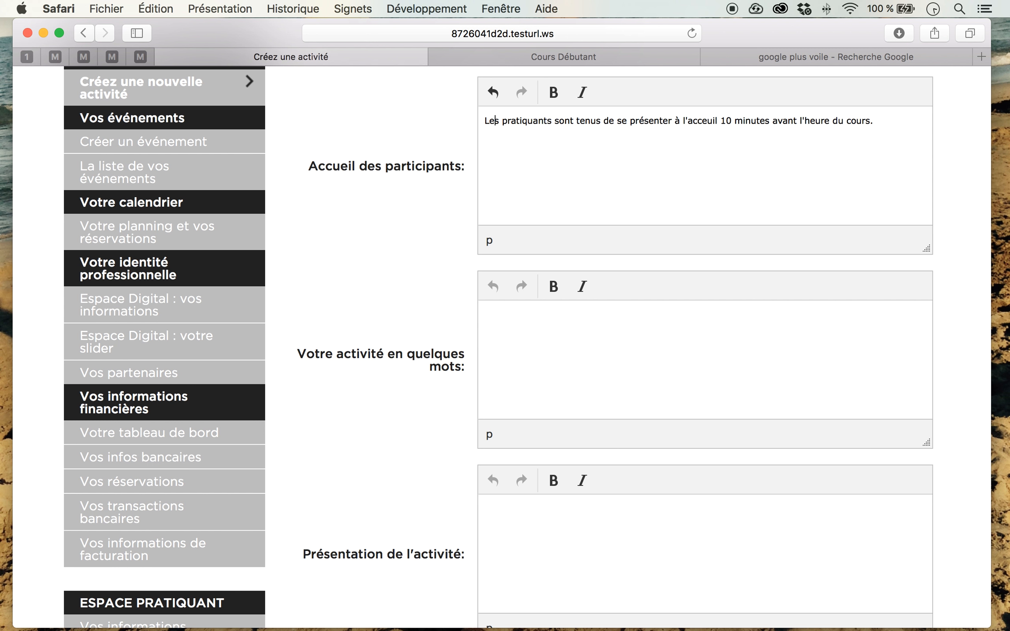
# Step: Add a second paragraph reading "Nous pretons...." to the participant welcome text
pyautogui.click(893, 124)
pyautogui.press('Return')
pyautogui.write('Nous prétons')
pyautogui.press('BackSpace')
pyautogui.press('BackSpace')
pyautogui.press('BackSpace')
pyautogui.press('BackSpace')
pyautogui.press('BackSpace')
pyautogui.write('etto')
pyautogui.press('BackSpace')
pyautogui.press('BackSpace')
pyautogui.write('ons...')
# Step: Enter "Seesion hebdo de voile" as the activity's short description
pyautogui.click(635, 334)
pyautogui.write('seesion hebdo de voile')
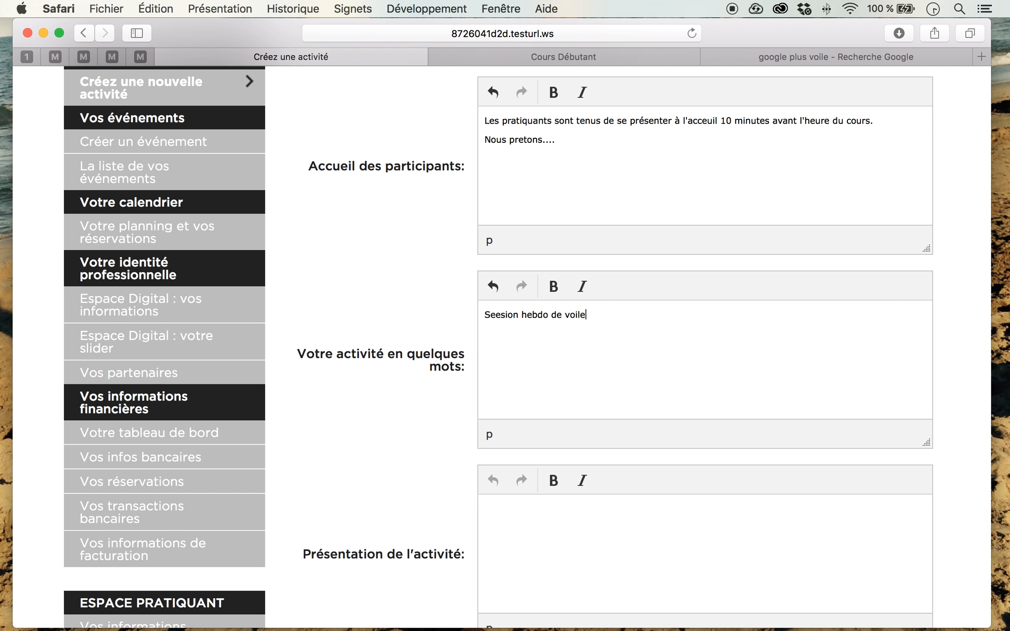
# Step: Check how the short description is displayed on the Cours Débutant tile of the public page, and return to the activity form
pyautogui.click(614, 60)
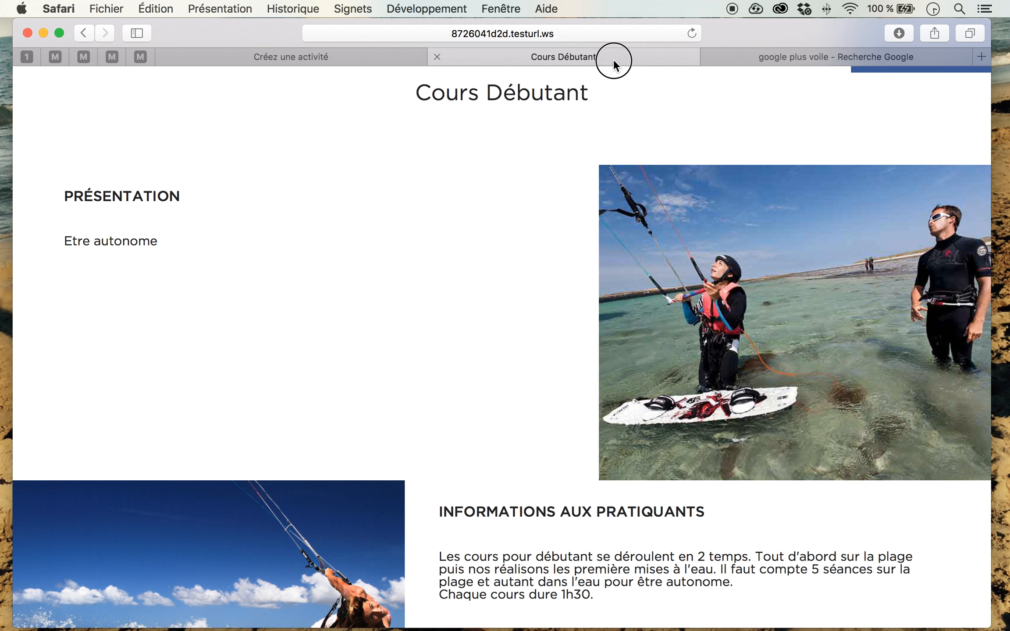
pyautogui.hscroll(-10, 332, 246)
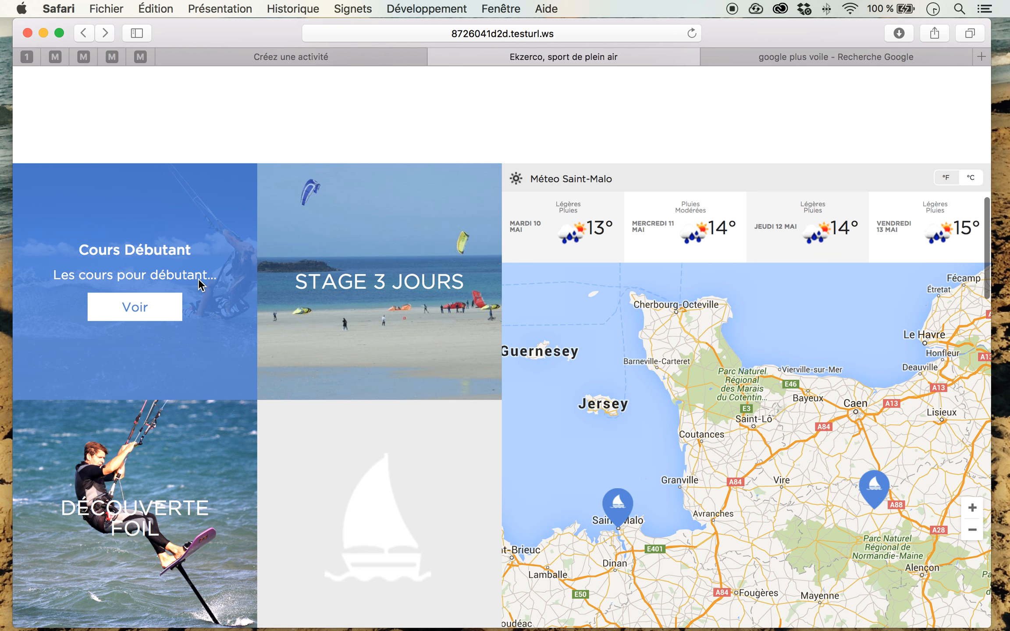
pyautogui.click(321, 55)
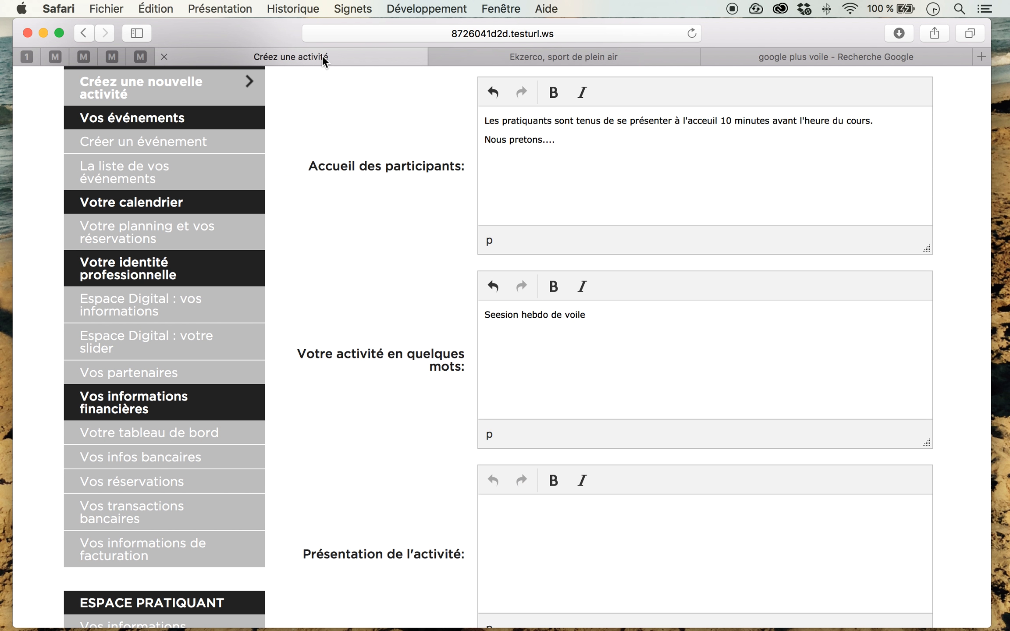
# Step: Enter "Les cours hebdo de voile sont des cours d'une heure trente dispensez sur nos catamarans..." as the activity's presentation
pyautogui.click(550, 526)
pyautogui.scroll(-5, 409, 456)
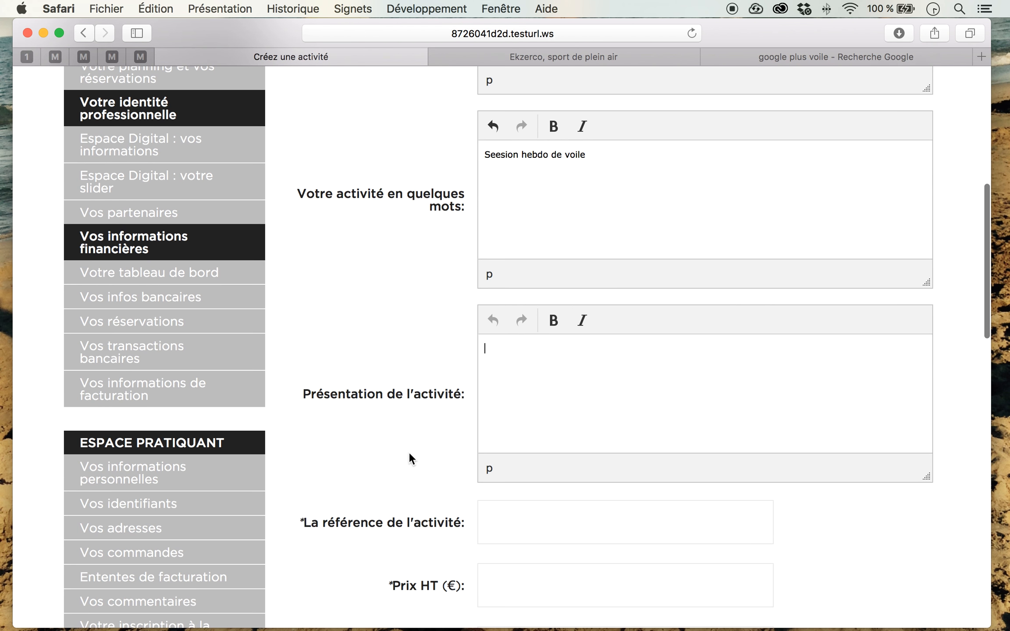
pyautogui.write('LE')
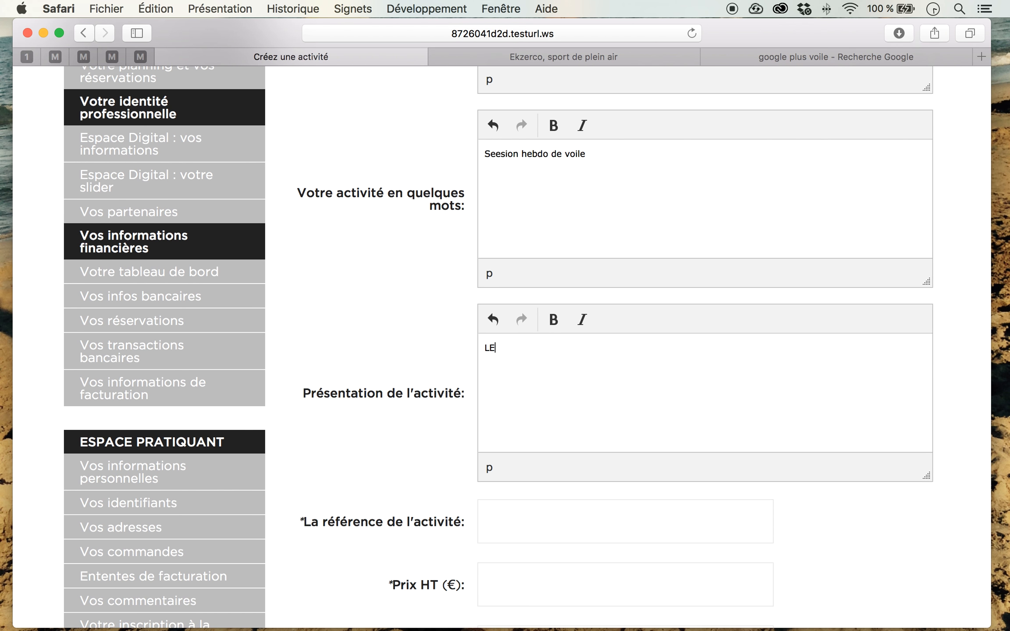
pyautogui.write('s cours hebdo de voile sont')
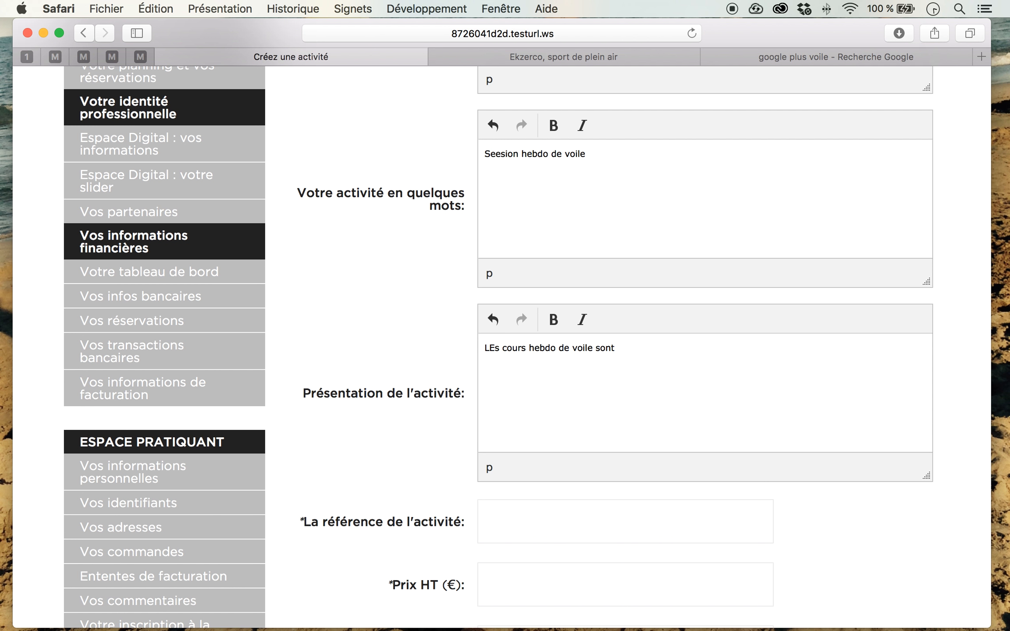
pyautogui.click(492, 349)
pyautogui.press('BackSpace')
pyautogui.write('e')
pyautogui.press('super+Right')
pyautogui.write("des cours d'une")
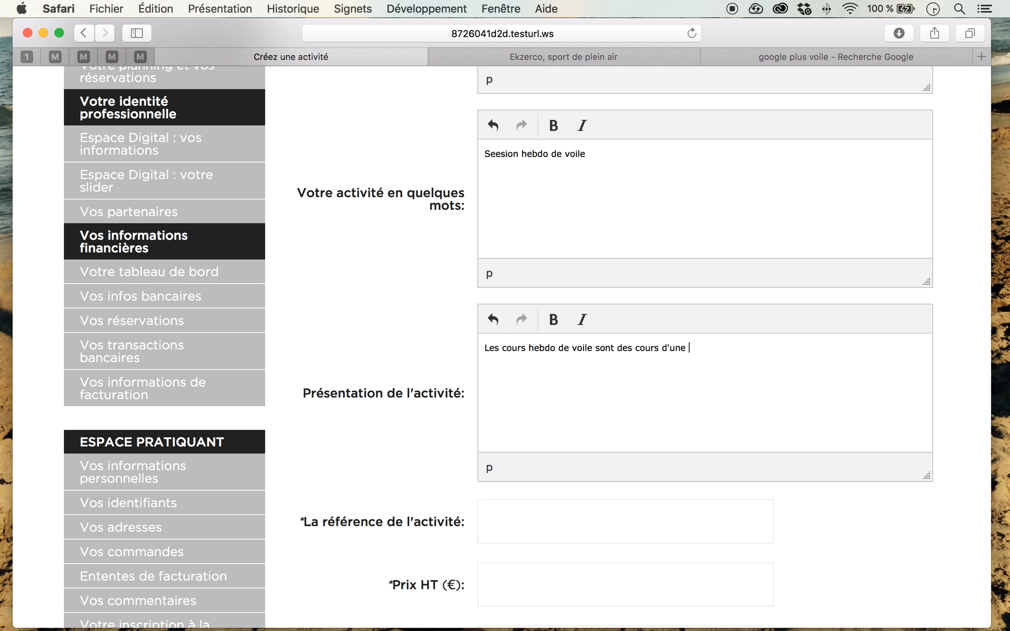
pyautogui.write(' heure trente dispensez sur ')
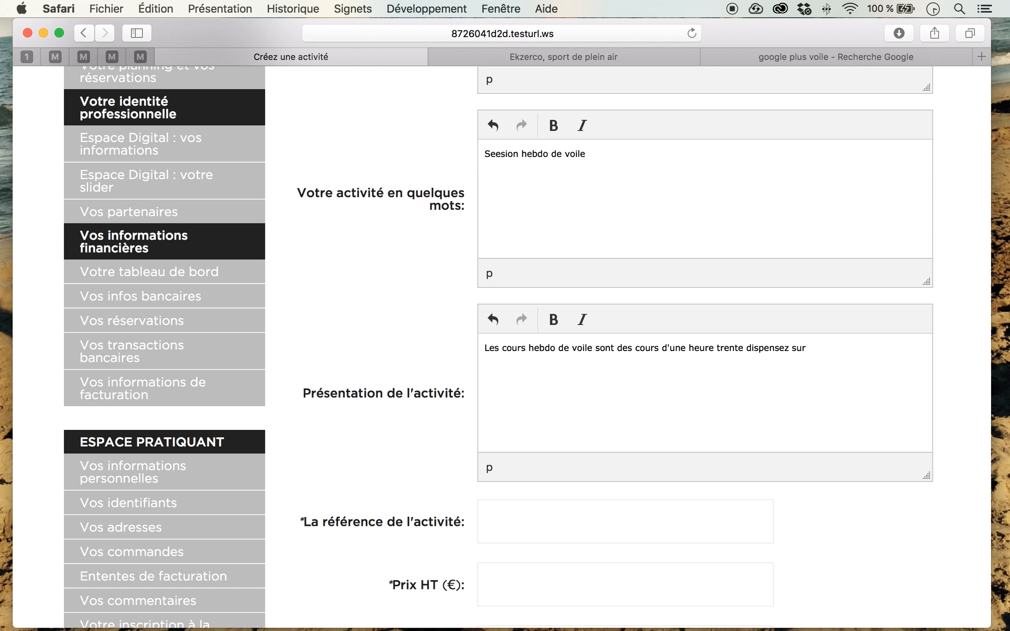
pyautogui.write('nos catamarans...')
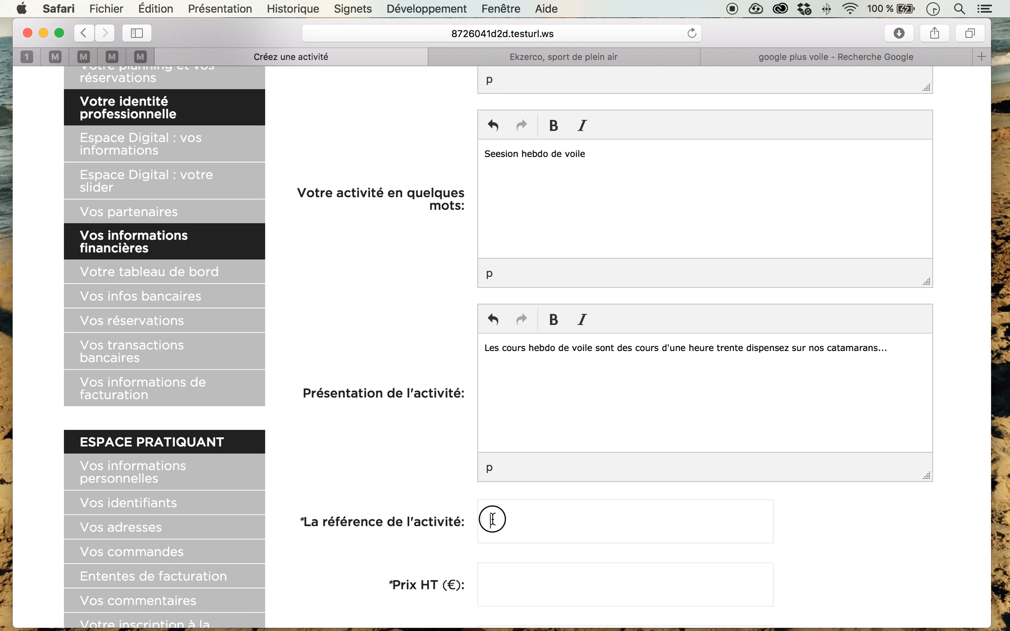
pyautogui.scroll(-5, 372, 284)
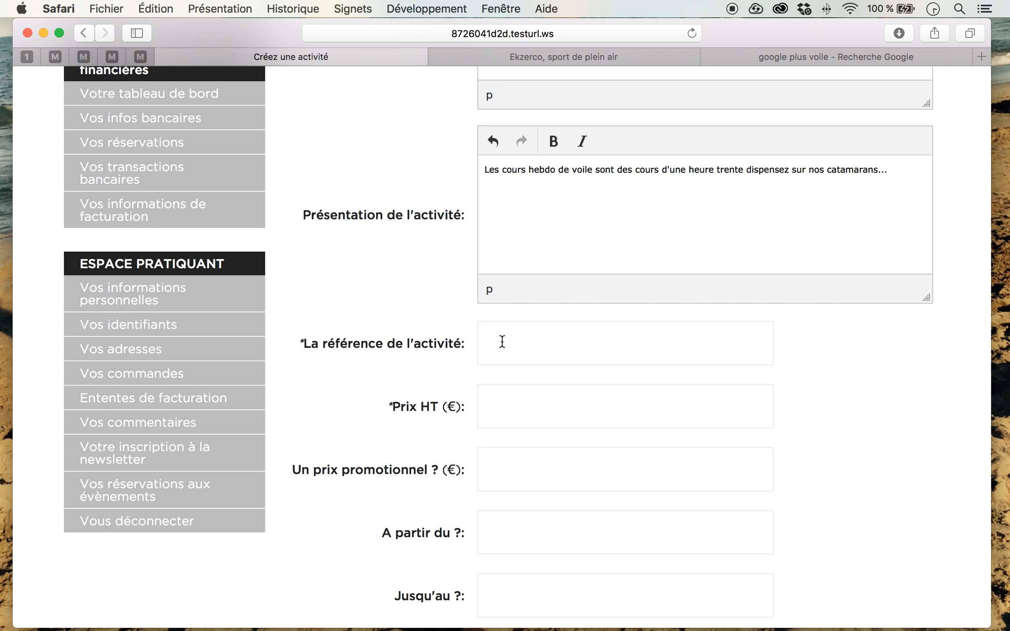
pyautogui.scroll(15, 420, 329)
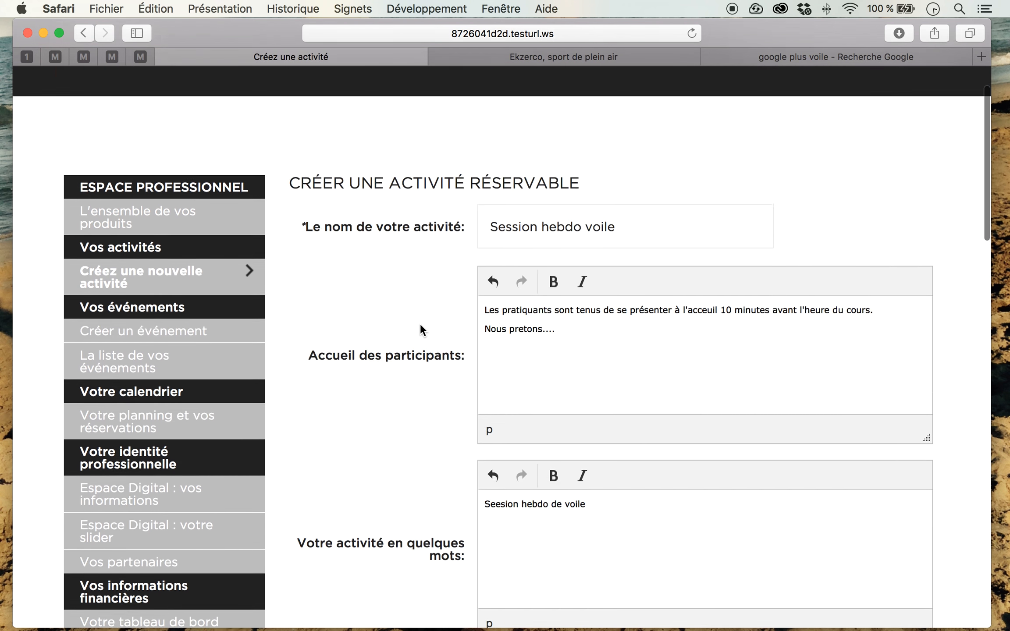
pyautogui.scroll(-15, 420, 328)
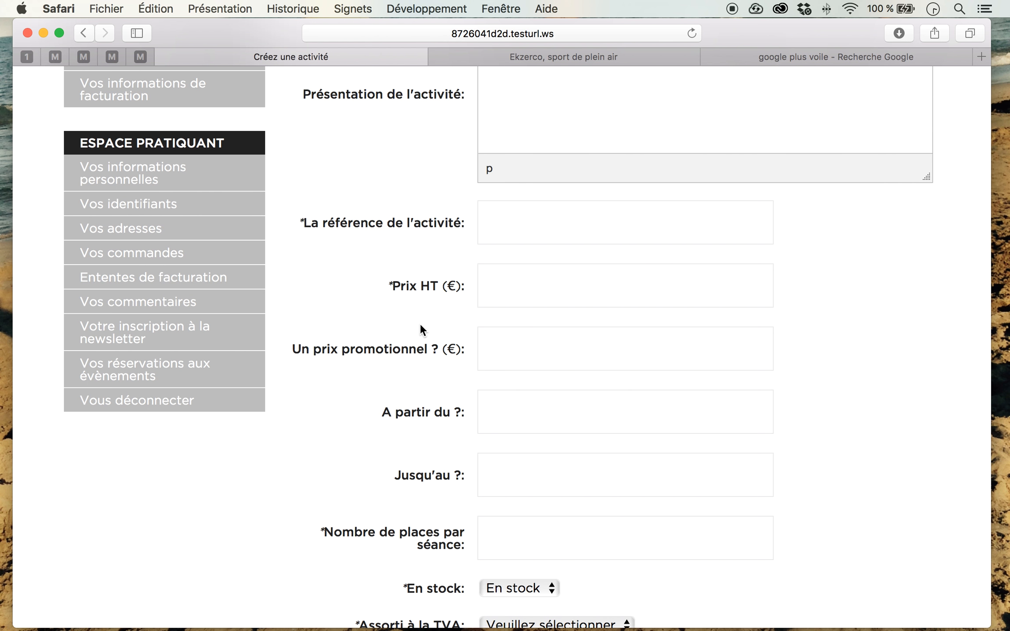
# Step: Enter "CNNICESES" as the activity's reference
pyautogui.scroll(10, 420, 324)
pyautogui.scroll(2, 415, 321)
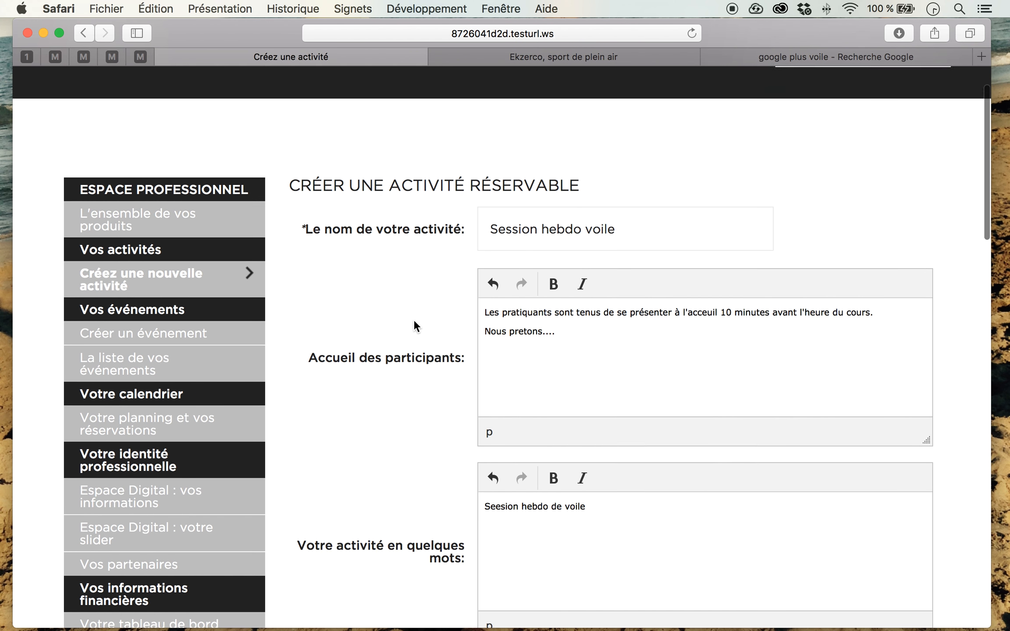
pyautogui.scroll(-13, 415, 321)
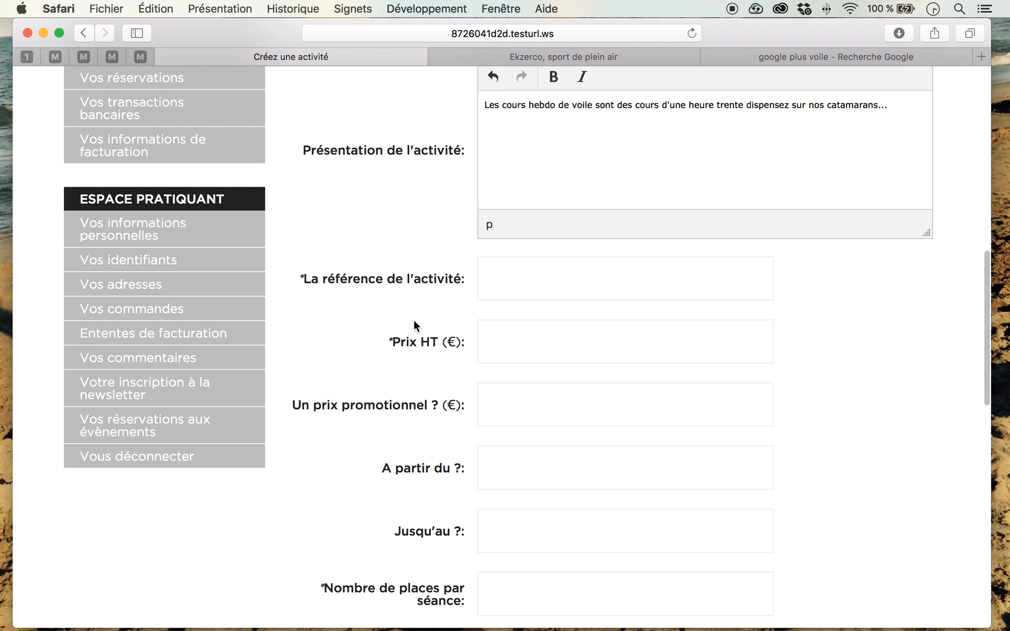
pyautogui.write('CN')
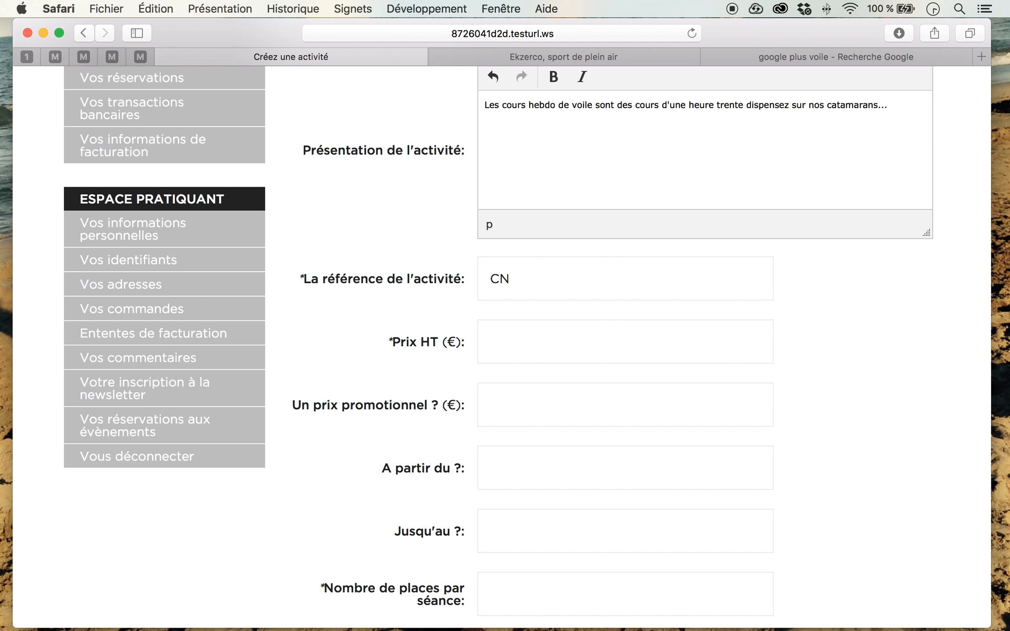
pyautogui.write('NICESES')
# Step: Set the activity's price excluding tax to 20 euros
pyautogui.click(511, 349)
pyautogui.write('20')
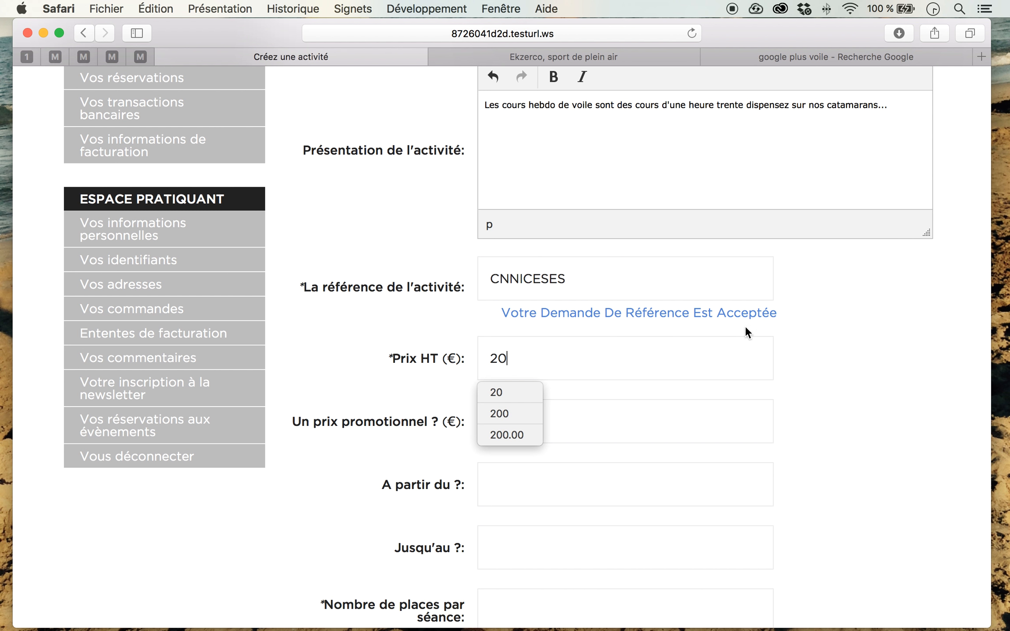
pyautogui.click(496, 392)
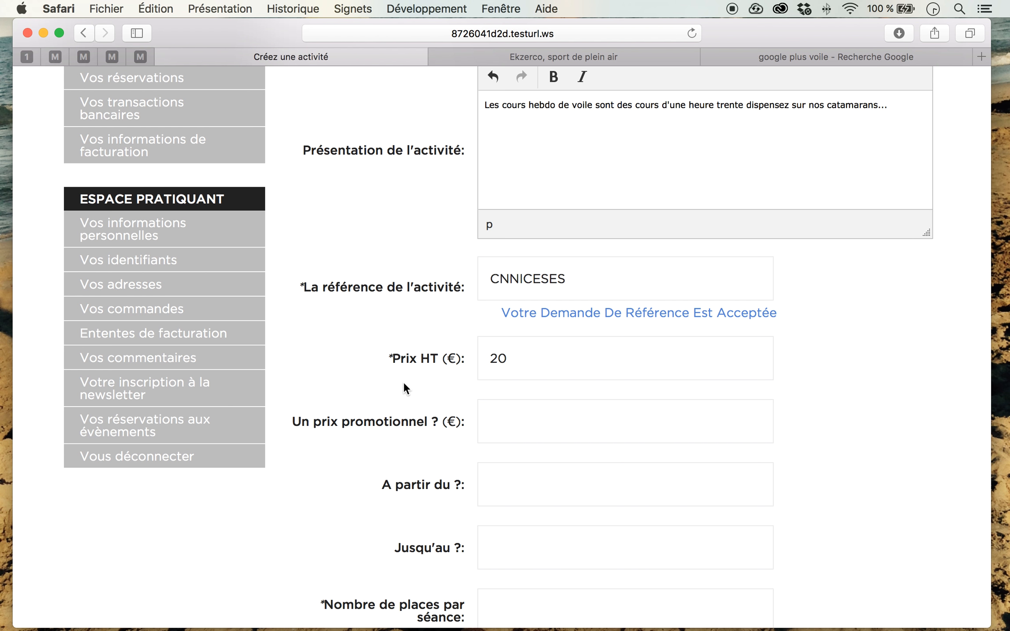
pyautogui.click(521, 425)
# Step: Set the number of places per session to 10 and the activity's VAT option to Aucun
pyautogui.scroll(-2, 399, 373)
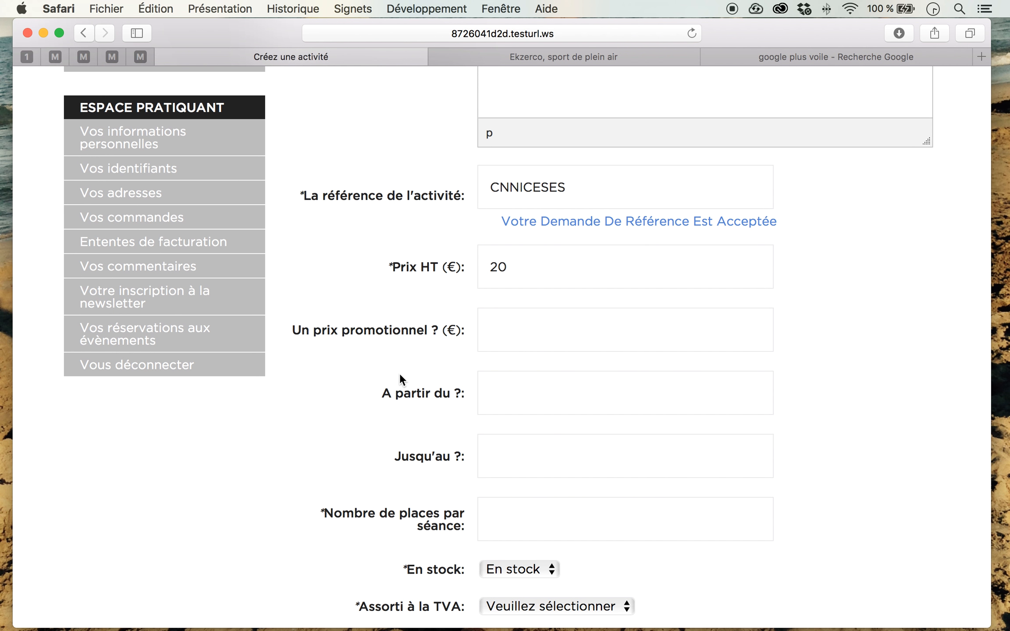
pyautogui.scroll(-3, 399, 373)
pyautogui.click(484, 370)
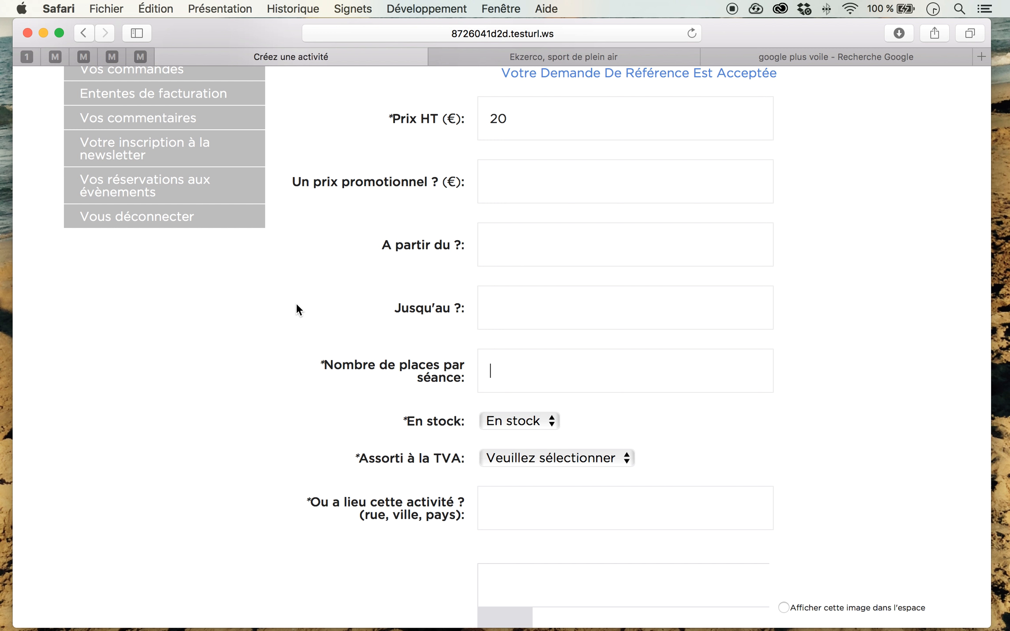
pyautogui.write('10')
pyautogui.click(270, 282)
pyautogui.click(533, 462)
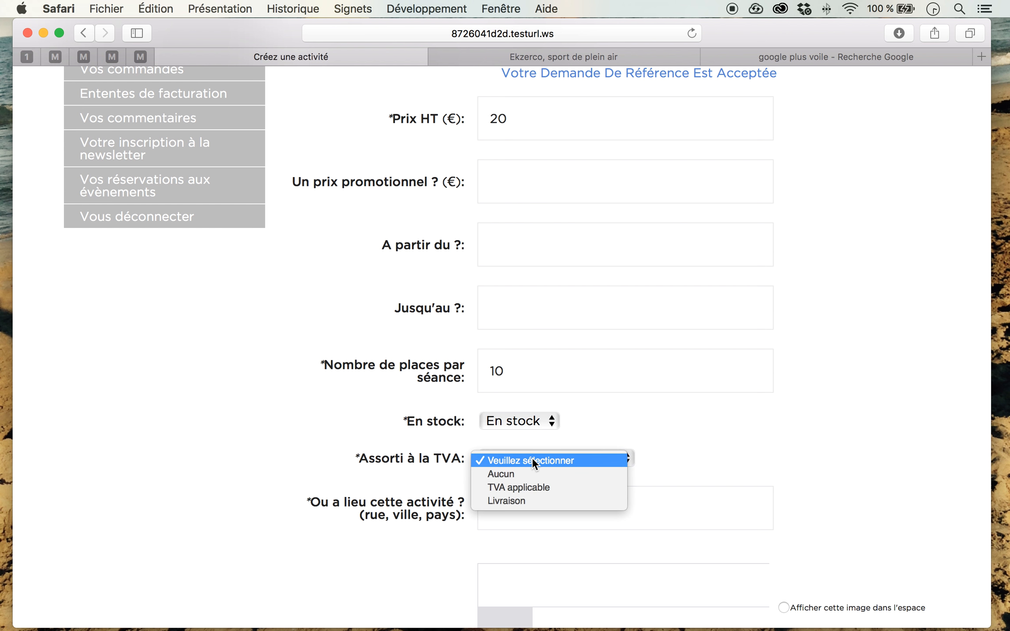
pyautogui.click(542, 475)
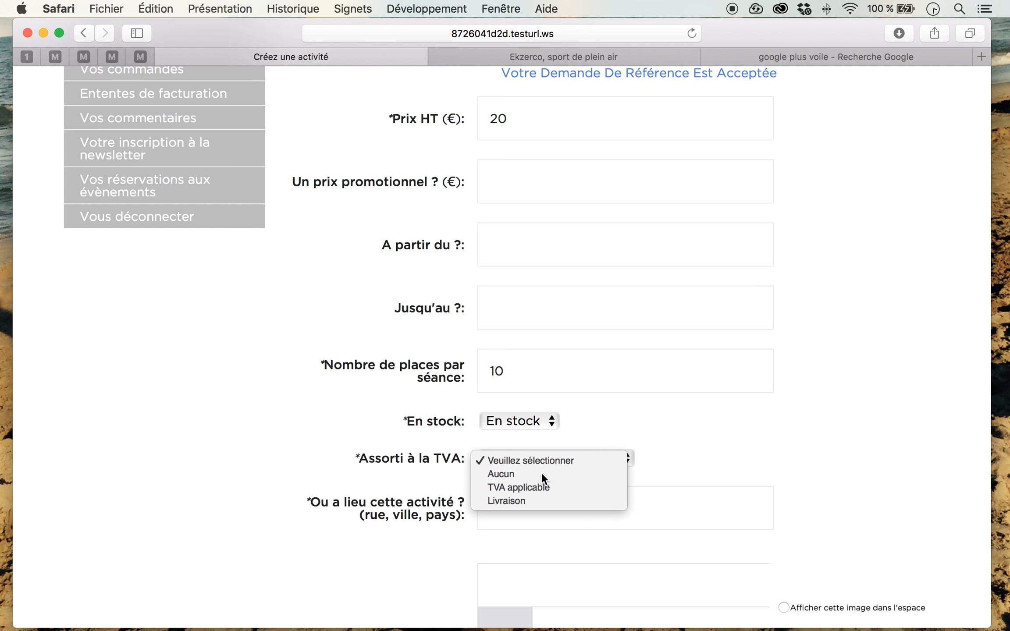
# Step: Fill in where the activity takes place, giving the beach, city and postcode
pyautogui.scroll(-5, 353, 428)
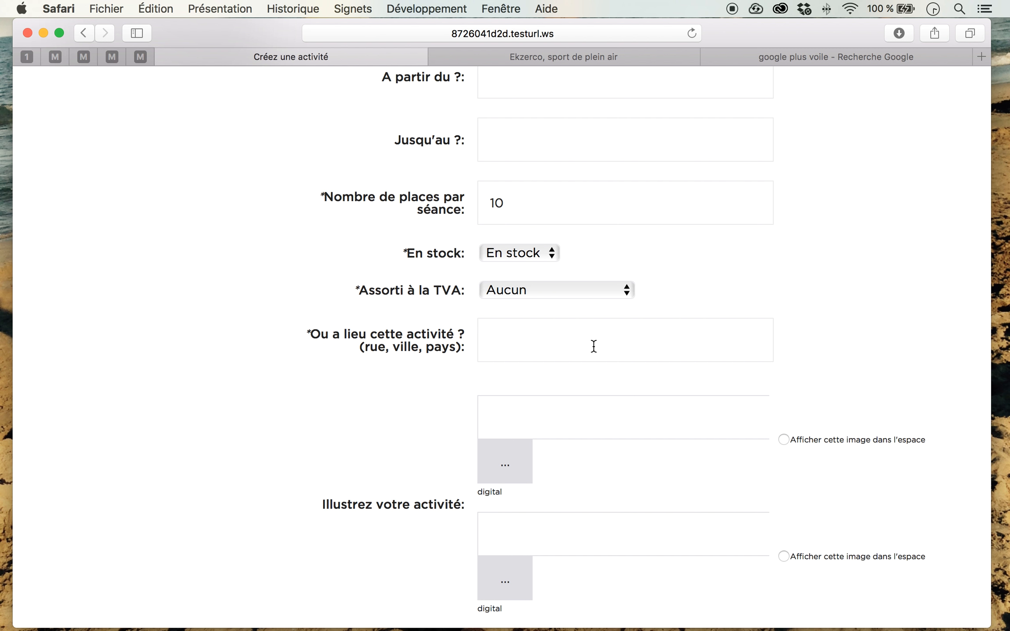
pyautogui.write('P')
pyautogui.press('BackSpace')
pyautogui.press('BackSpace')
pyautogui.write('ge Nice 06100')
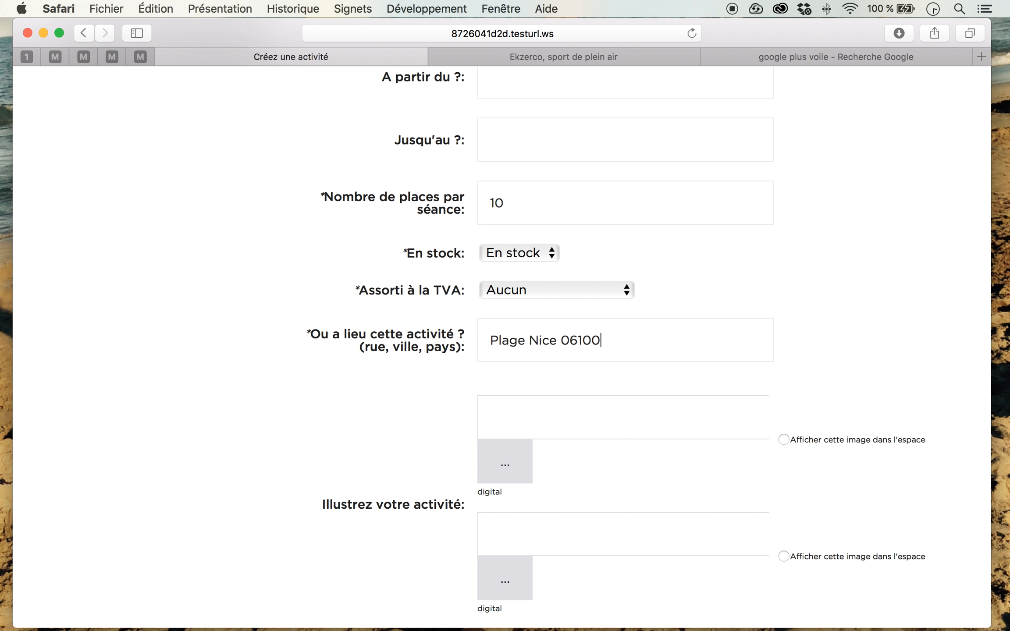
# Step: Choose "autre image.jpg" from Dropbox's Formation/Images folder as the activity's first illustration
pyautogui.click(499, 456)
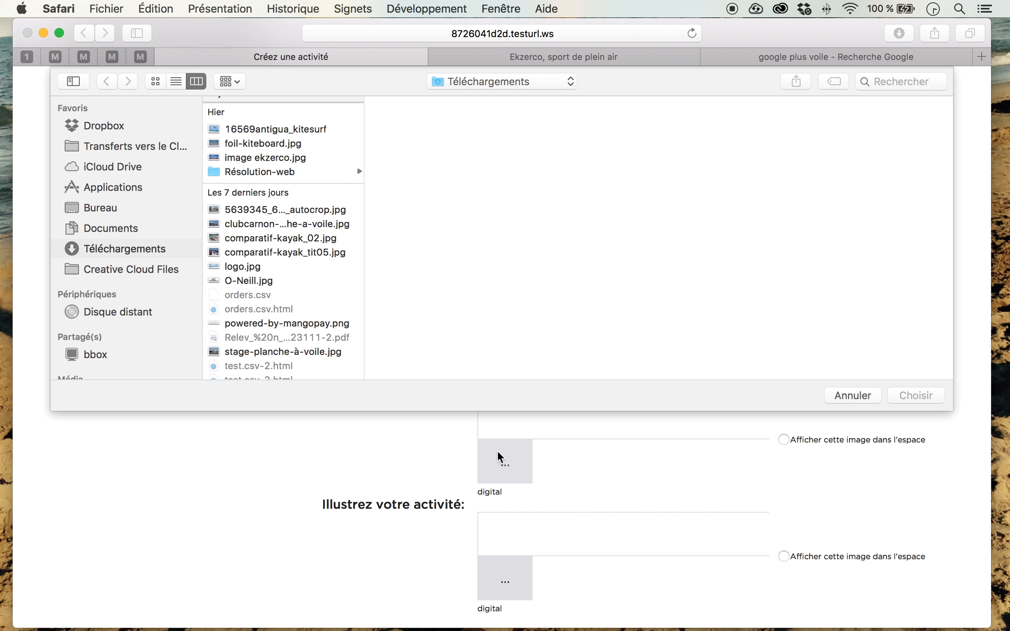
pyautogui.click(282, 224)
pyautogui.scroll(2, 264, 165)
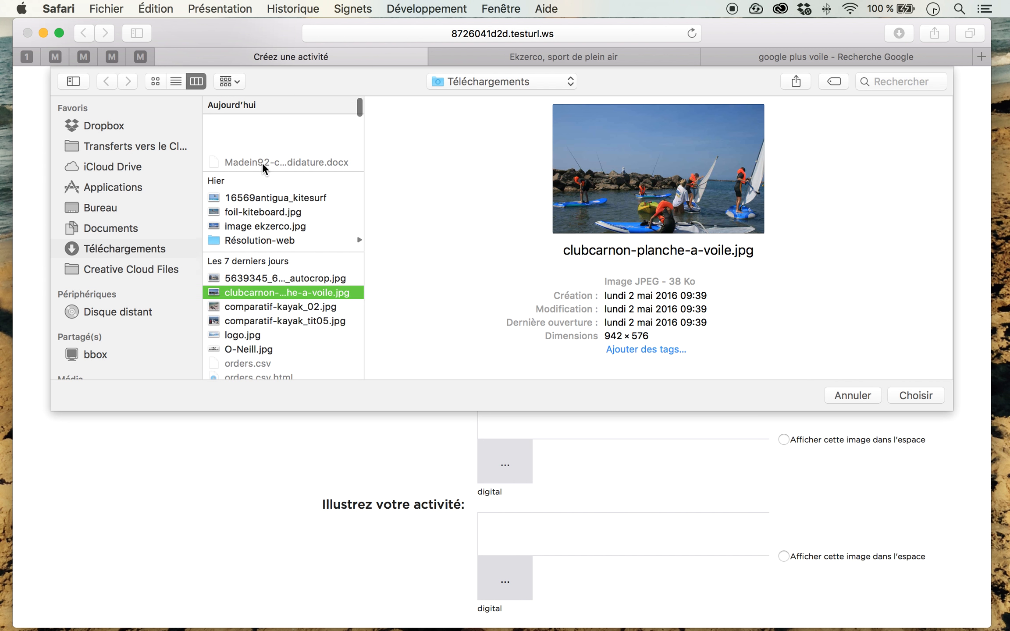
pyautogui.click(103, 127)
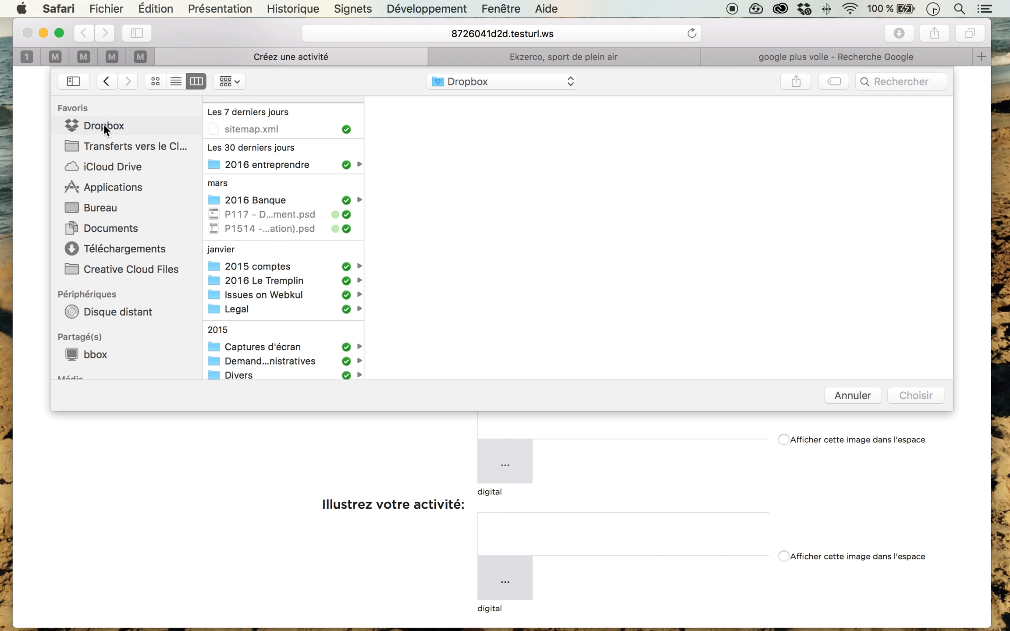
pyautogui.click(298, 124)
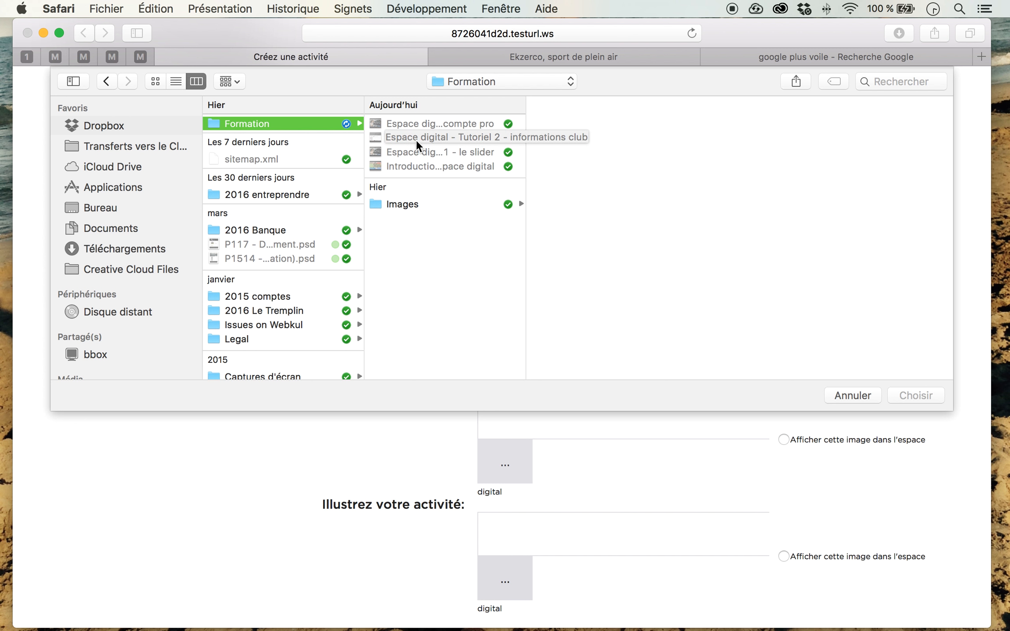
pyautogui.click(429, 203)
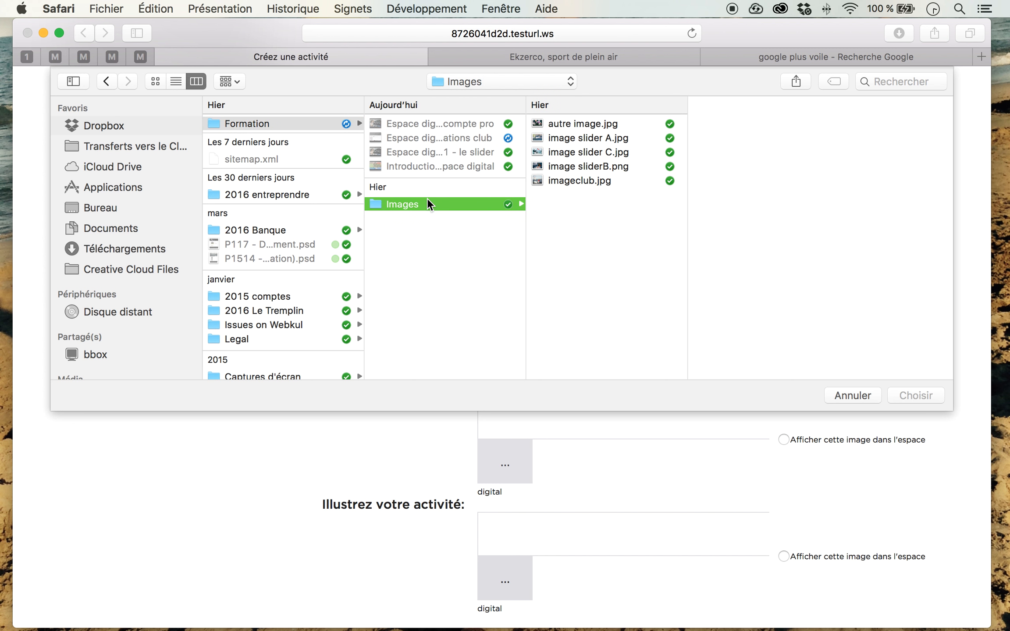
pyautogui.click(577, 126)
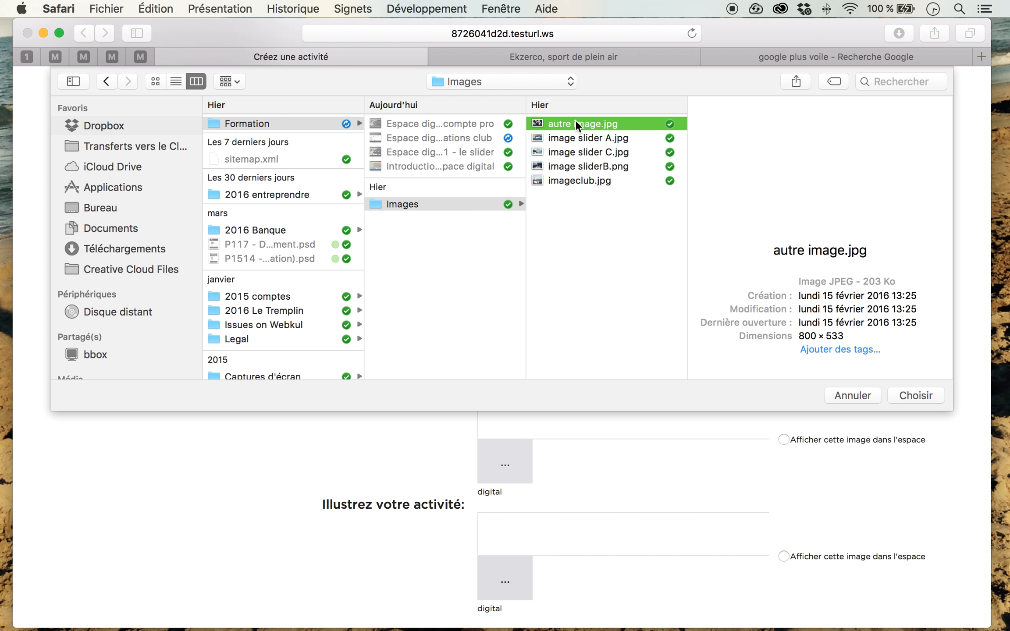
pyautogui.click(911, 398)
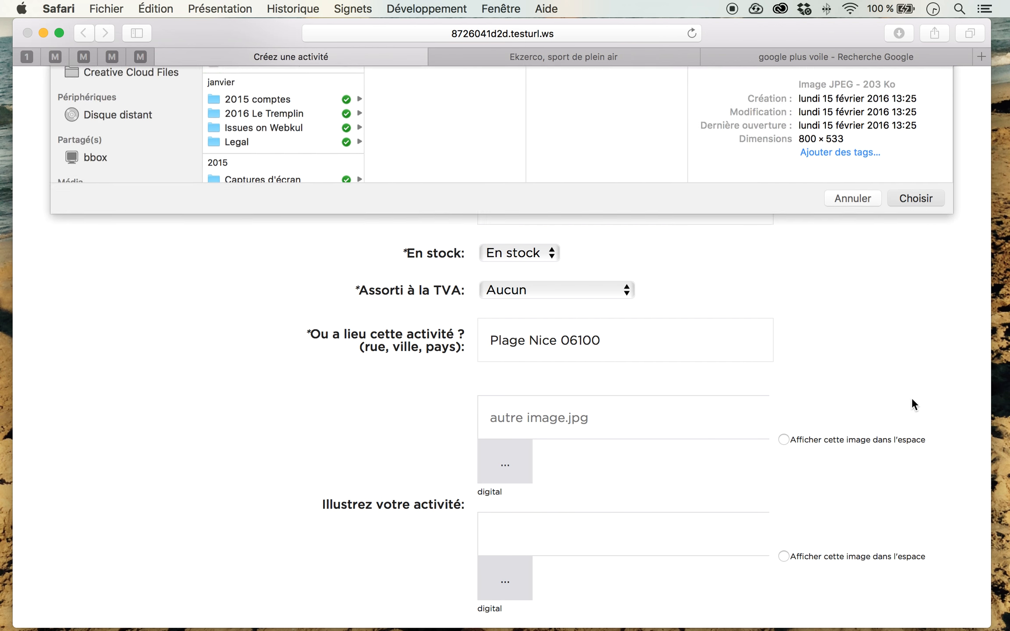
# Step: Choose "imageclub.jpg" as the second illustration and mark the first image for display in the digital space
pyautogui.click(515, 587)
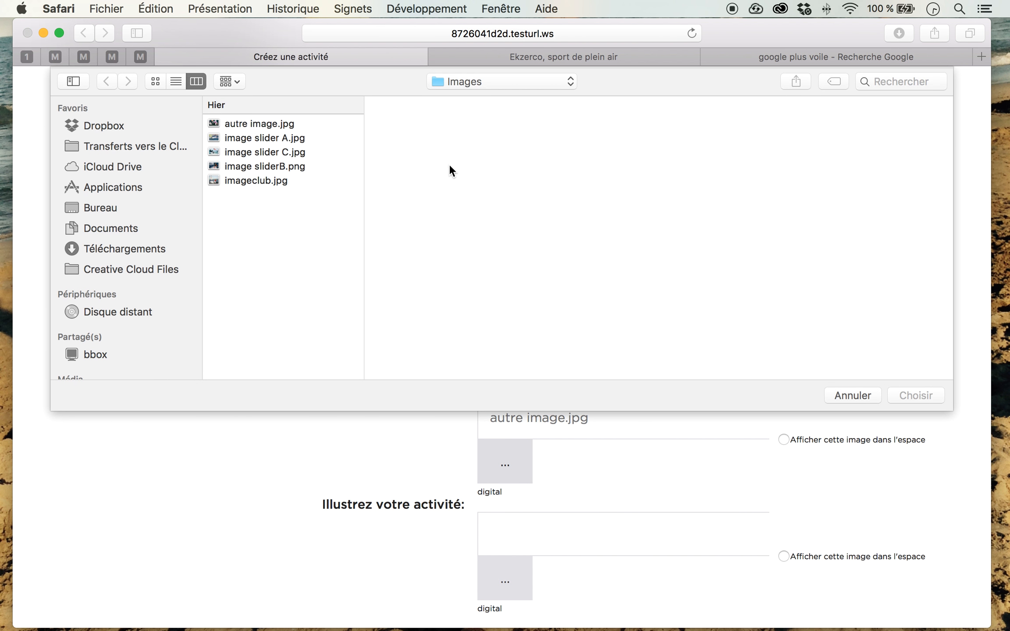
pyautogui.click(278, 185)
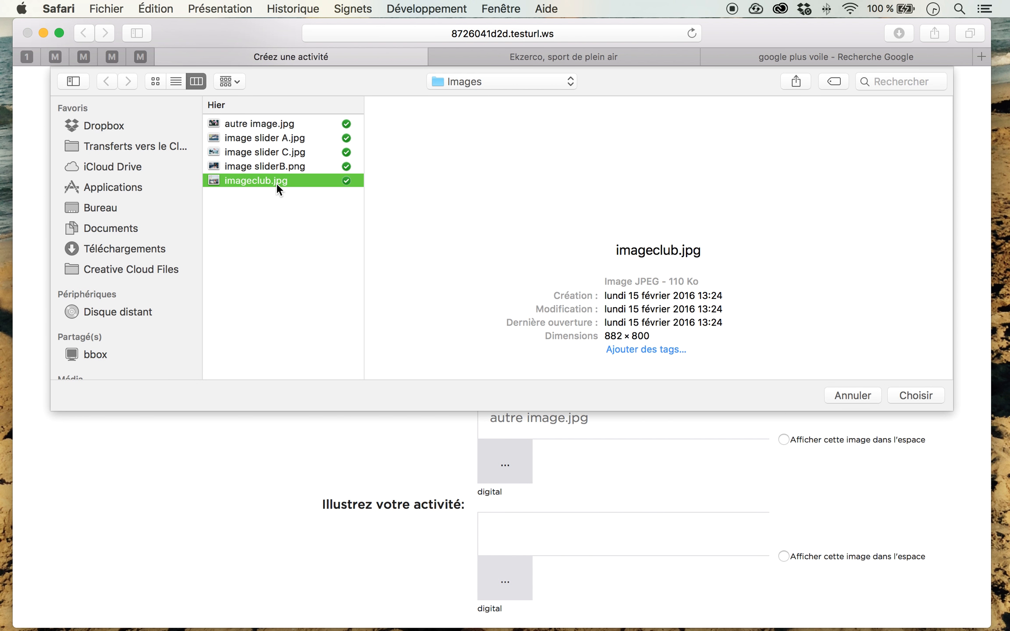
pyautogui.click(923, 398)
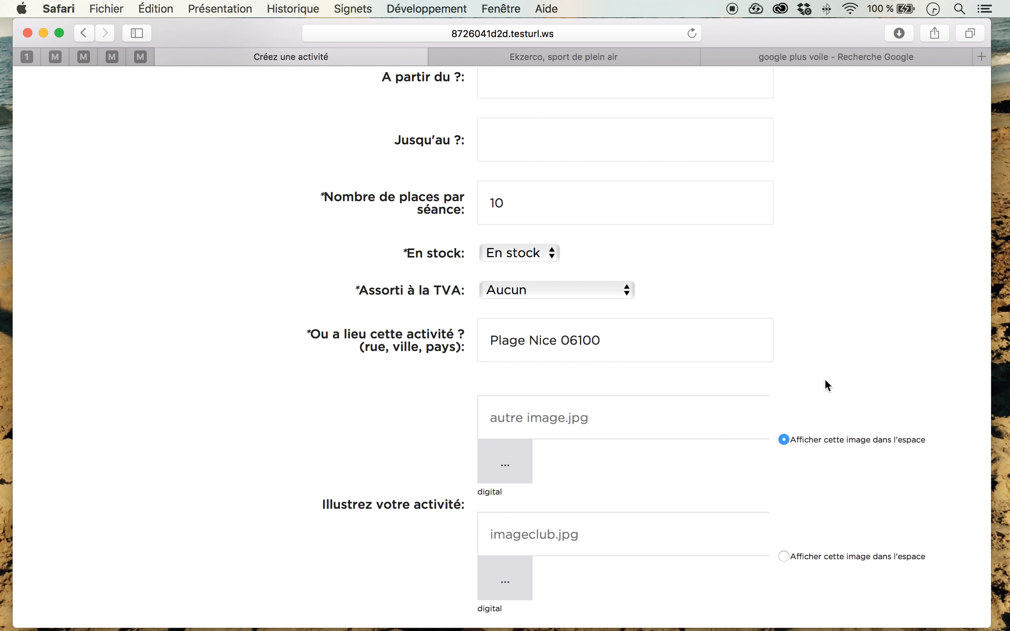
# Step: Set the activity's planning type to "Réservable plusieurs fois par jours"
pyautogui.scroll(-5, 825, 380)
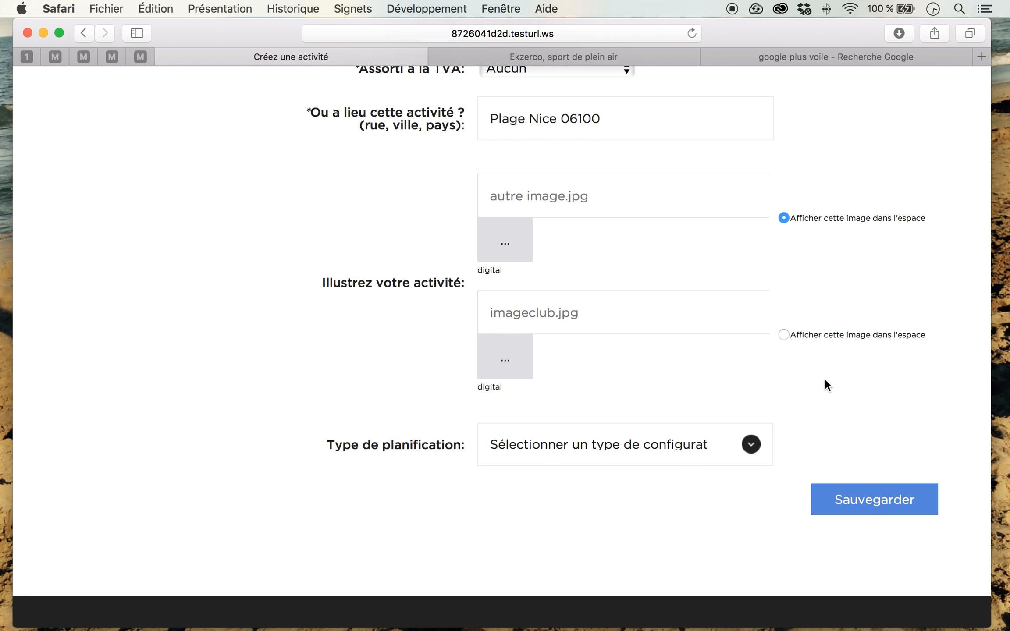
pyautogui.click(752, 444)
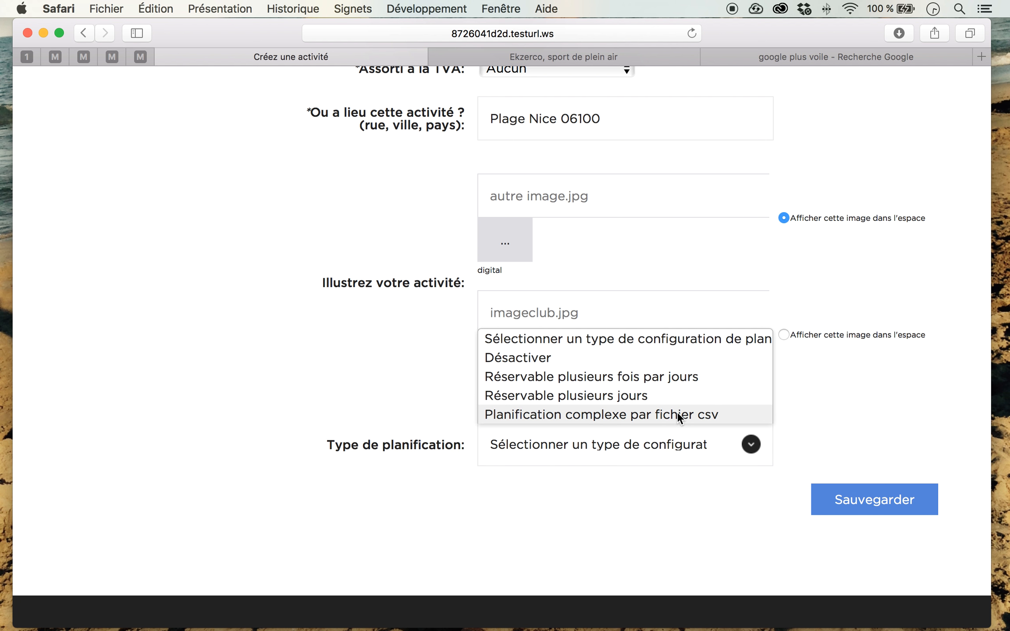
pyautogui.click(675, 376)
# Step: Set the booking period to run from 11/05/2016 to 30/06/2016
pyautogui.scroll(-3, 675, 376)
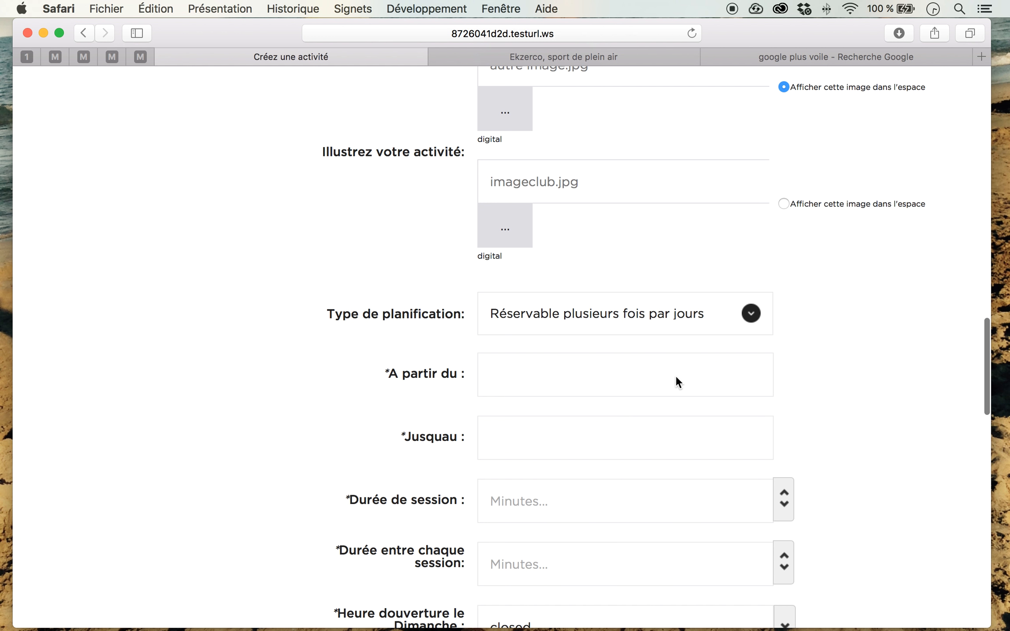
pyautogui.click(676, 377)
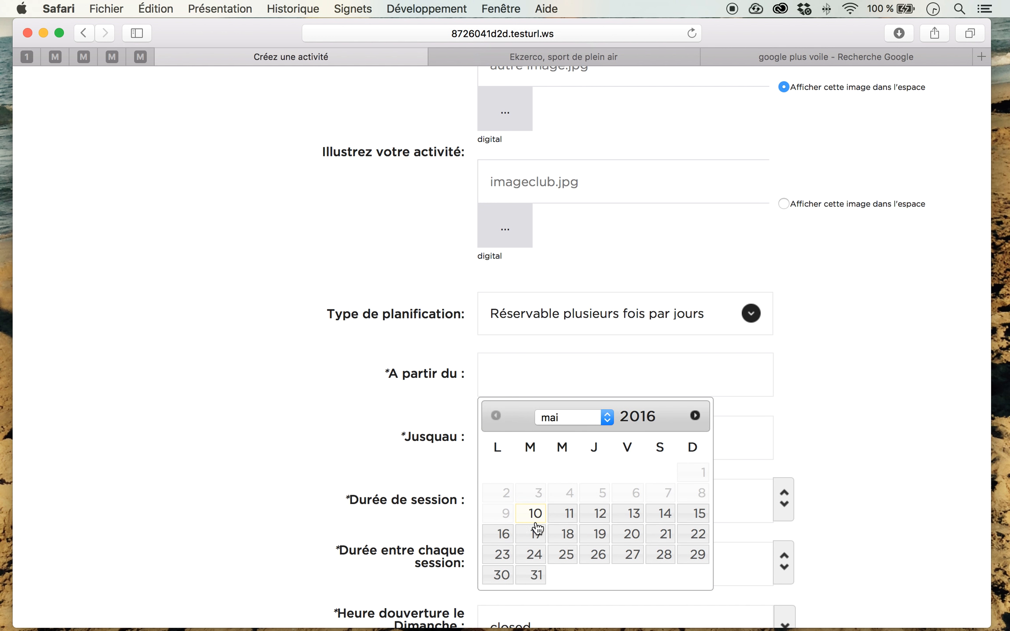
pyautogui.click(566, 516)
pyautogui.click(603, 436)
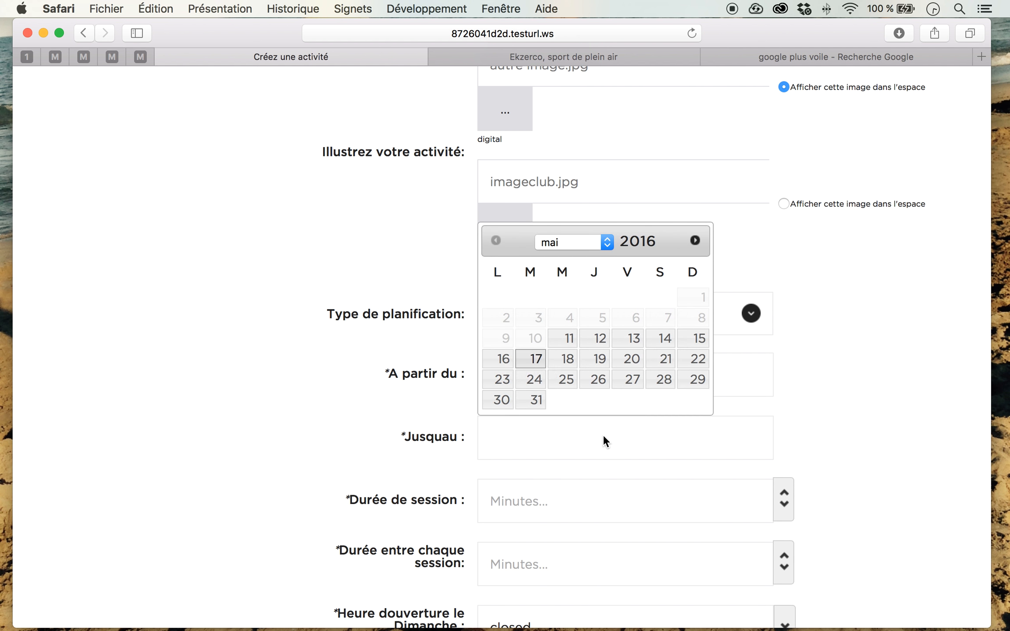
pyautogui.click(695, 240)
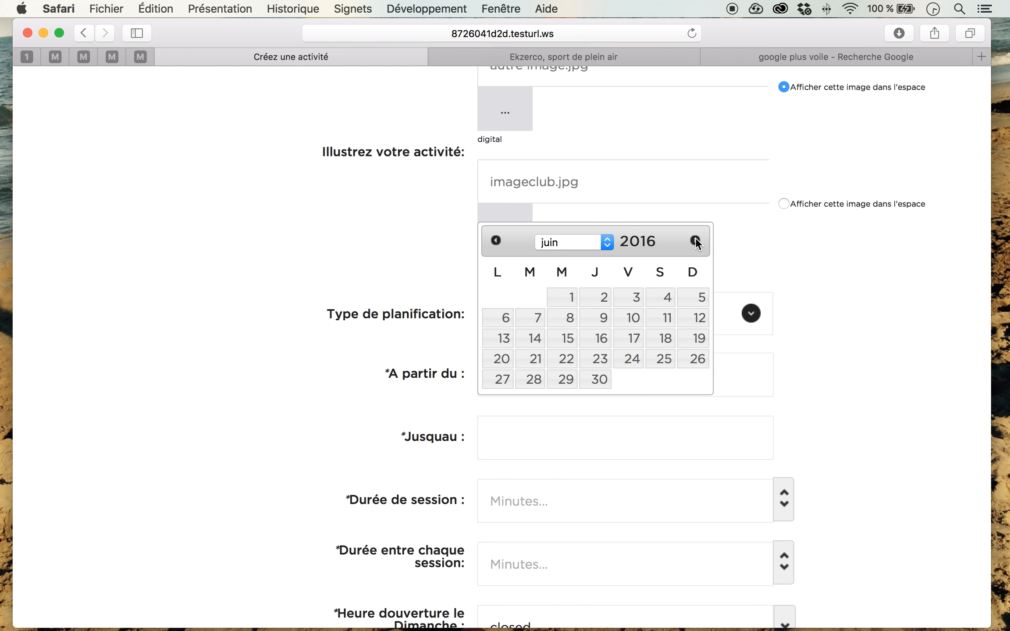
pyautogui.click(599, 380)
# Step: Set the session duration to 90 minutes and the time between sessions to 0 minutes
pyautogui.scroll(-8, 839, 408)
pyautogui.click(783, 312)
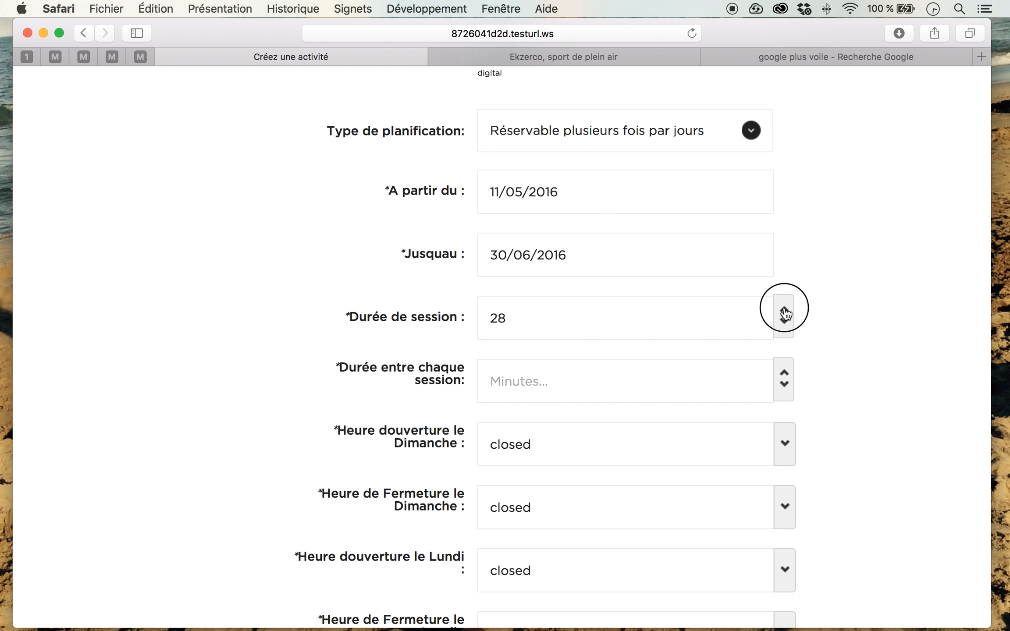
pyautogui.click(785, 312)
pyautogui.click(785, 312)
pyautogui.click(784, 312)
pyautogui.click(785, 312)
pyautogui.click(784, 312)
pyautogui.click(785, 312)
pyautogui.click(785, 313)
pyautogui.click(784, 312)
pyautogui.click(784, 312)
pyautogui.click(784, 319)
pyautogui.click(785, 309)
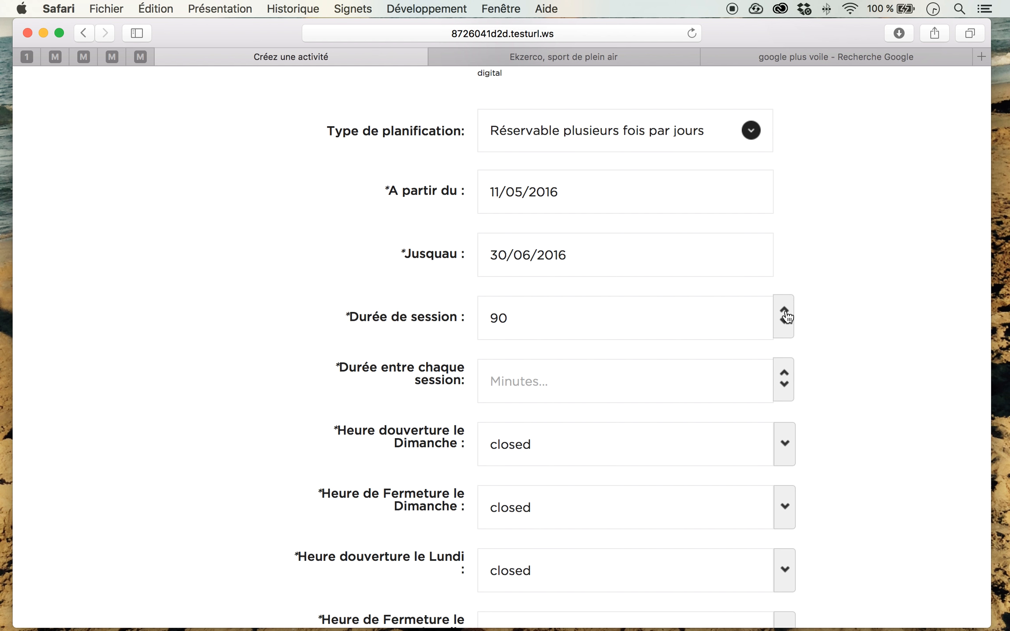
pyautogui.click(784, 373)
pyautogui.click(784, 385)
# Step: Set the Monday opening time to 10:0
pyautogui.scroll(-3, 861, 372)
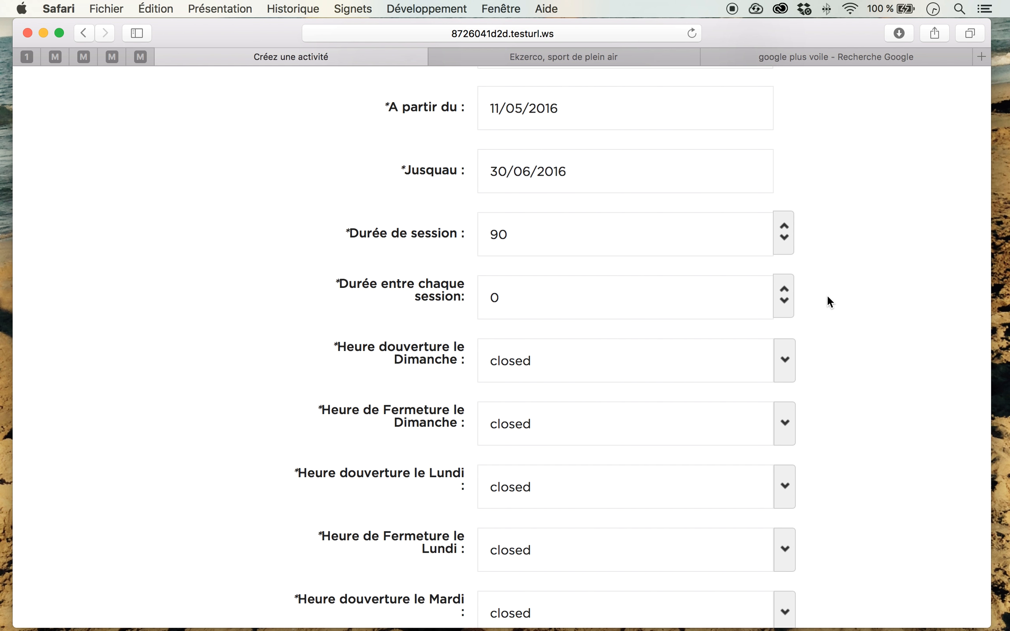
pyautogui.scroll(-4, 827, 294)
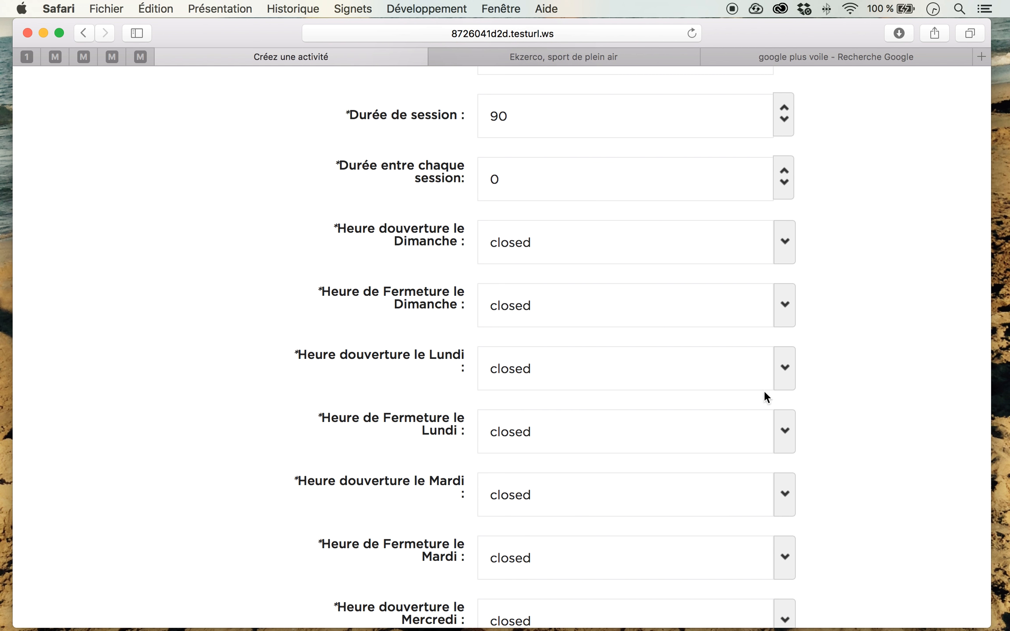
pyautogui.click(786, 376)
pyautogui.doubleClick(612, 350)
pyautogui.doubleClick(612, 351)
pyautogui.tripleClick(612, 351)
pyautogui.doubleClick(612, 351)
pyautogui.click(612, 351)
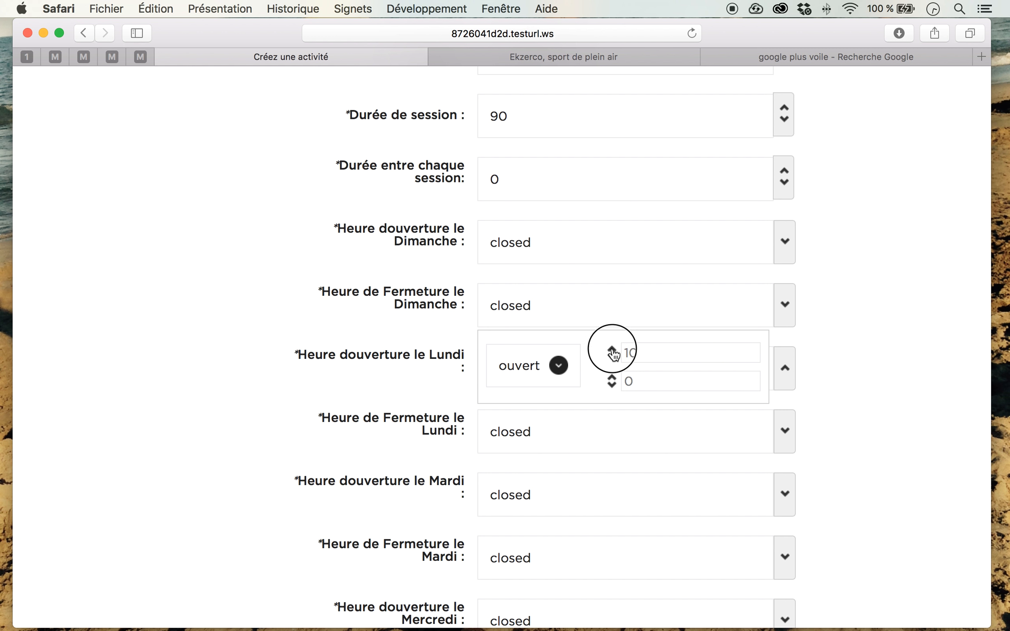
pyautogui.click(612, 351)
pyautogui.click(612, 357)
pyautogui.click(784, 380)
# Step: Set the Monday closing time to 13:0
pyautogui.click(784, 441)
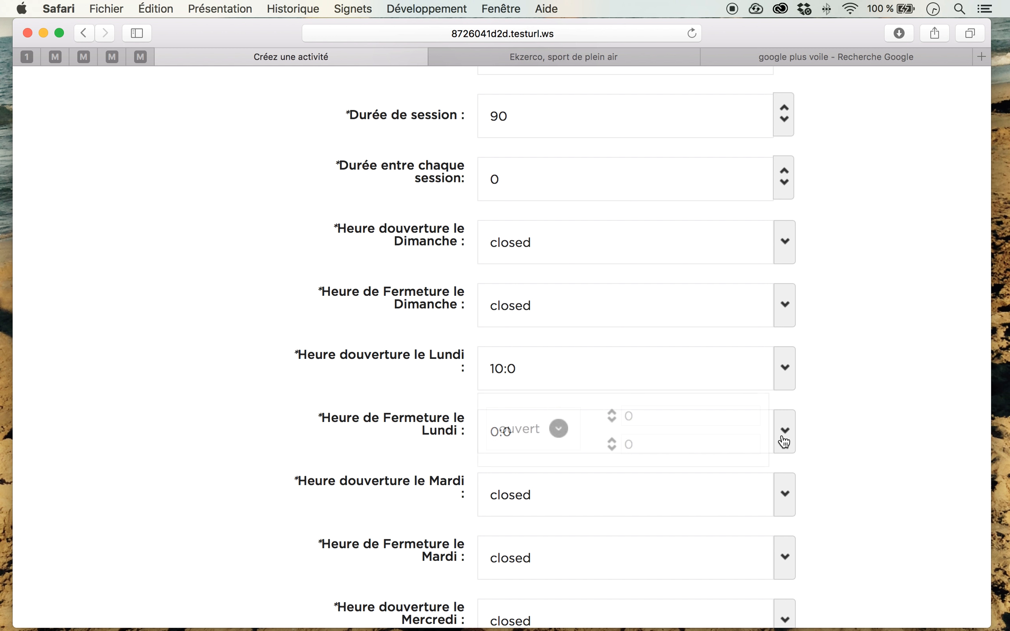
pyautogui.scroll(-1, 609, 415)
pyautogui.click(612, 412)
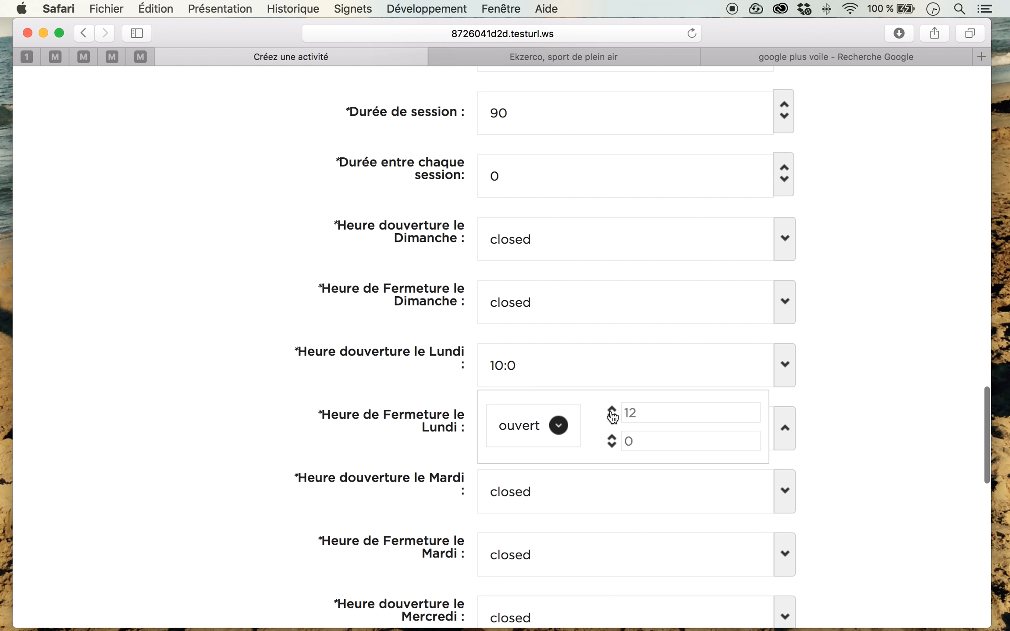
pyautogui.click(612, 412)
pyautogui.click(611, 411)
pyautogui.scroll(1, 612, 416)
pyautogui.click(612, 412)
pyautogui.click(612, 413)
pyautogui.click(612, 419)
pyautogui.click(612, 419)
pyautogui.click(784, 430)
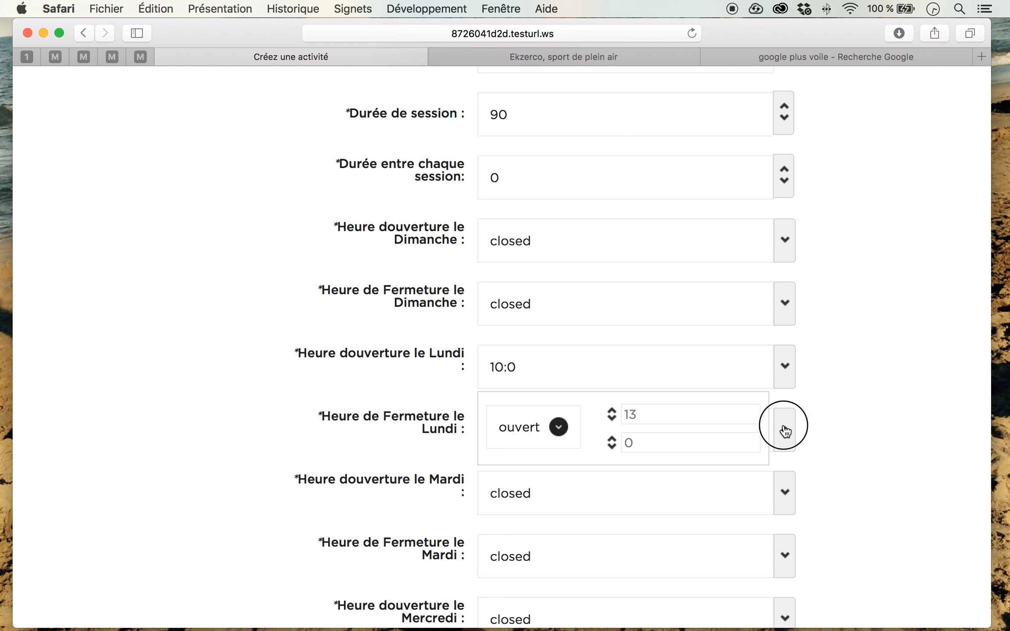
# Step: Set the Wednesday opening time to 13:0, leaving Tuesday closed
pyautogui.scroll(-3, 840, 396)
pyautogui.scroll(-3, 840, 397)
pyautogui.click(785, 412)
pyautogui.click(612, 393)
pyautogui.click(612, 393)
pyautogui.click(612, 393)
pyautogui.click(612, 393)
pyautogui.click(612, 393)
pyautogui.click(612, 393)
pyautogui.click(612, 393)
pyautogui.click(611, 393)
pyautogui.click(612, 393)
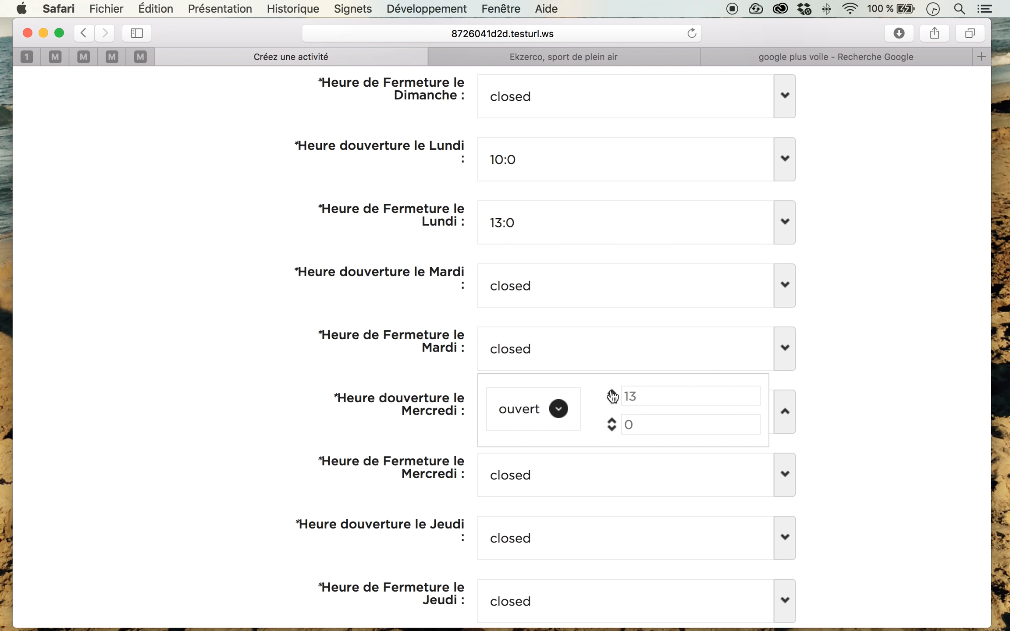
pyautogui.click(784, 412)
# Step: Set the Wednesday closing time to 16:0
pyautogui.click(785, 475)
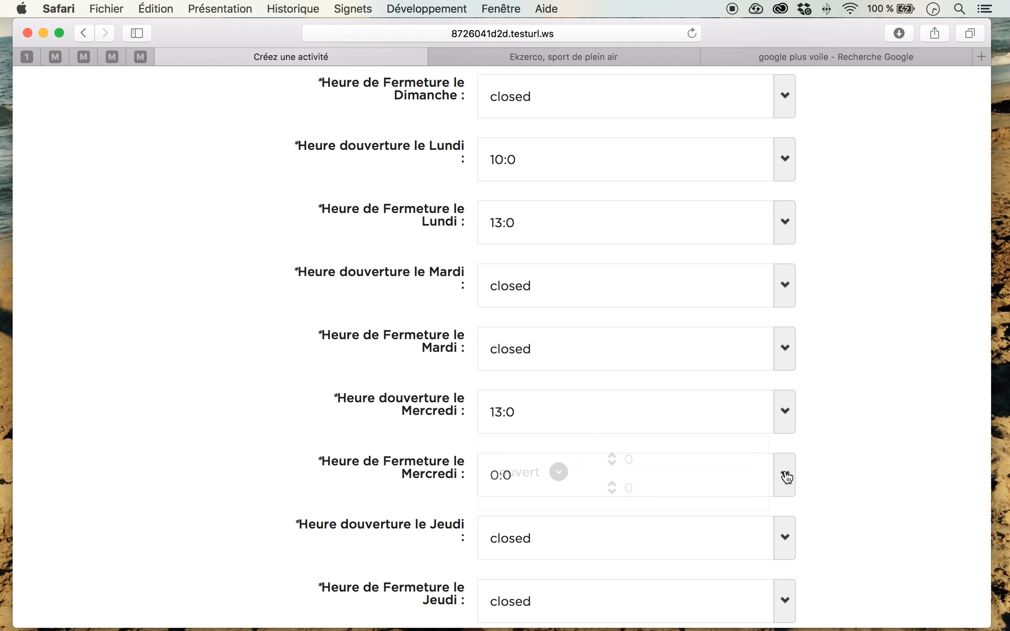
pyautogui.click(613, 457)
pyautogui.click(612, 456)
pyautogui.click(612, 457)
pyautogui.click(612, 457)
pyautogui.click(612, 456)
pyautogui.click(613, 457)
pyautogui.click(612, 457)
pyautogui.click(612, 457)
pyautogui.click(612, 457)
pyautogui.click(613, 456)
pyautogui.click(612, 457)
pyautogui.click(612, 457)
pyautogui.click(613, 463)
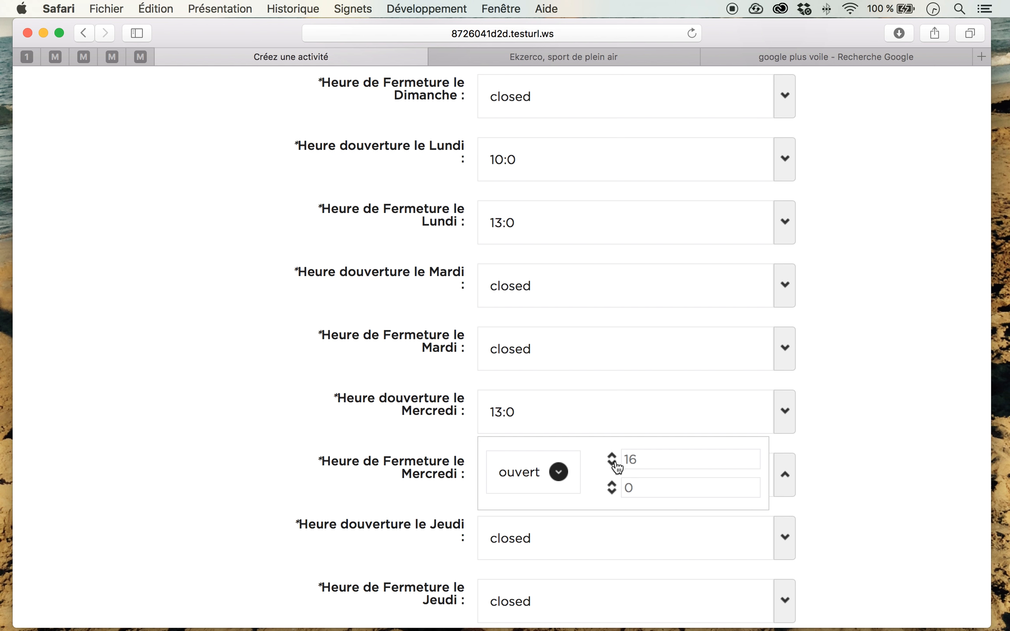
pyautogui.click(790, 474)
# Step: Set the Friday opening time to 10:0, leaving Thursday closed
pyautogui.scroll(-5, 870, 408)
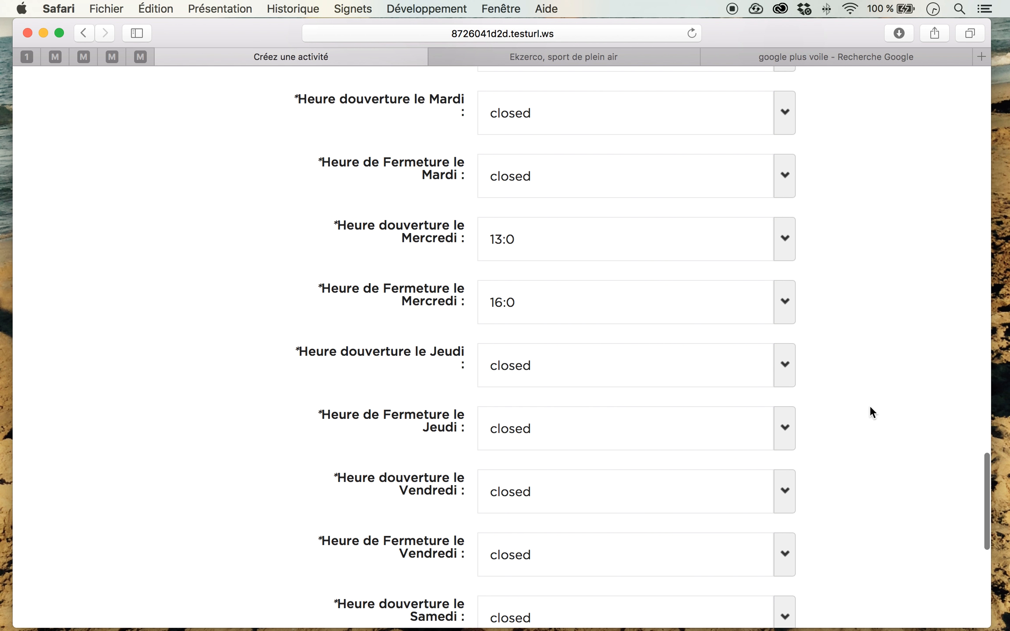
pyautogui.scroll(-2, 871, 407)
pyautogui.click(785, 406)
pyautogui.click(612, 388)
pyautogui.click(612, 388)
pyautogui.click(612, 388)
pyautogui.click(612, 388)
pyautogui.click(612, 389)
pyautogui.click(612, 389)
pyautogui.click(612, 389)
pyautogui.click(612, 394)
pyautogui.click(786, 408)
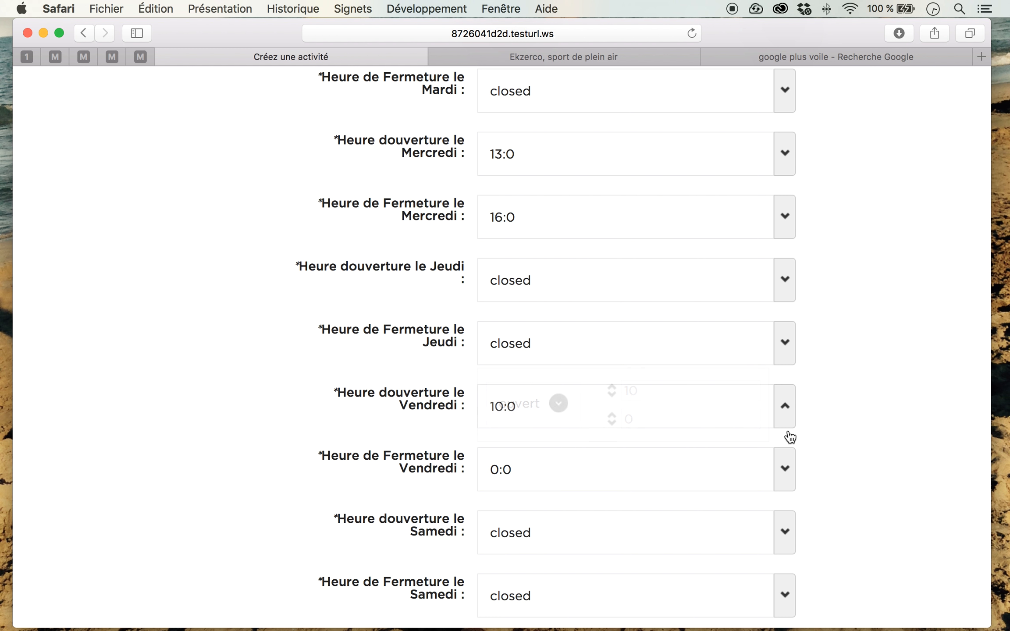